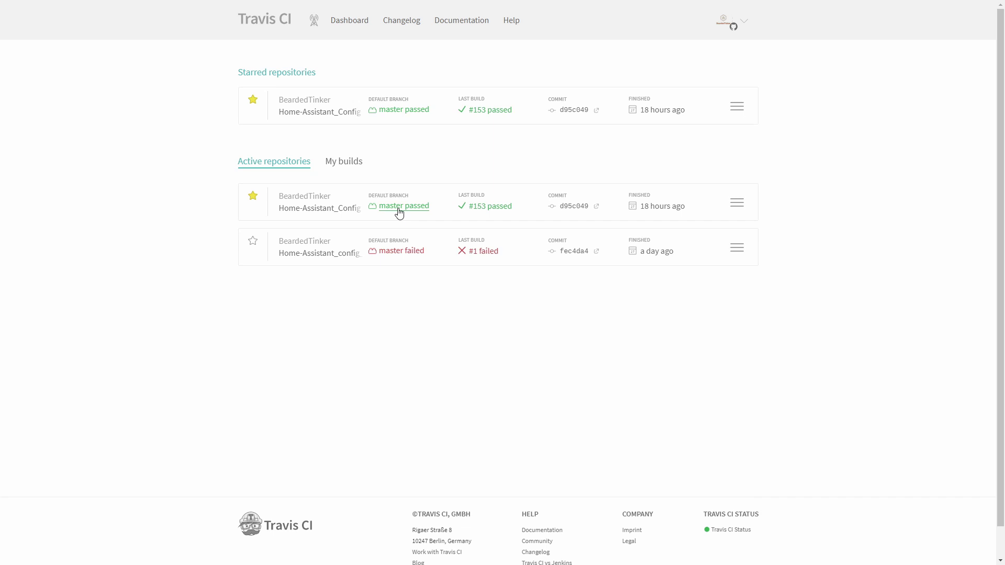
- Open the Home-Assistant_config_rec repository and scroll through the failed build #1 job log
{"action": "left_click", "coordinate": [307, 254]}
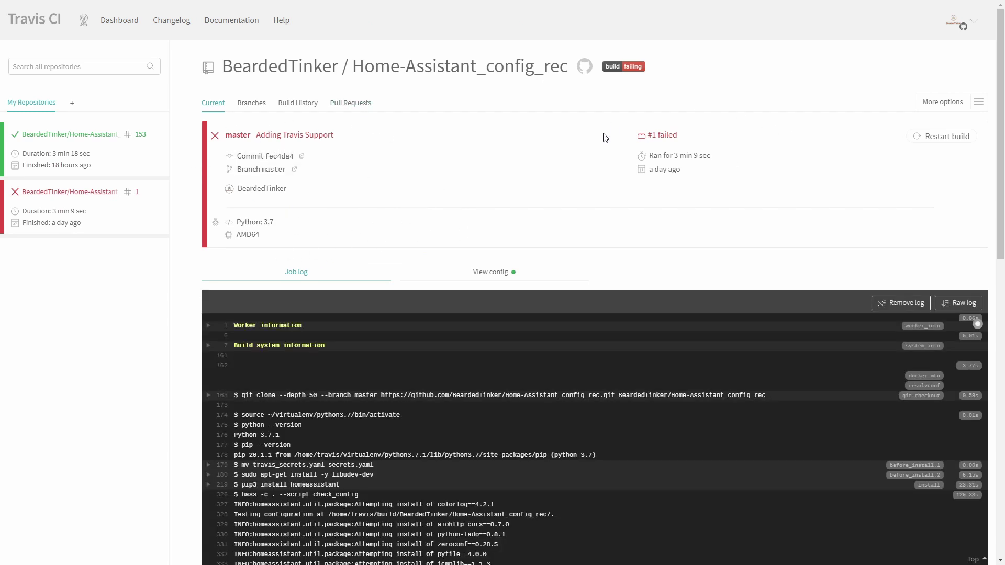
{"action": "scroll", "coordinate": [601, 145], "scroll_direction": "down", "scroll_amount": 20}
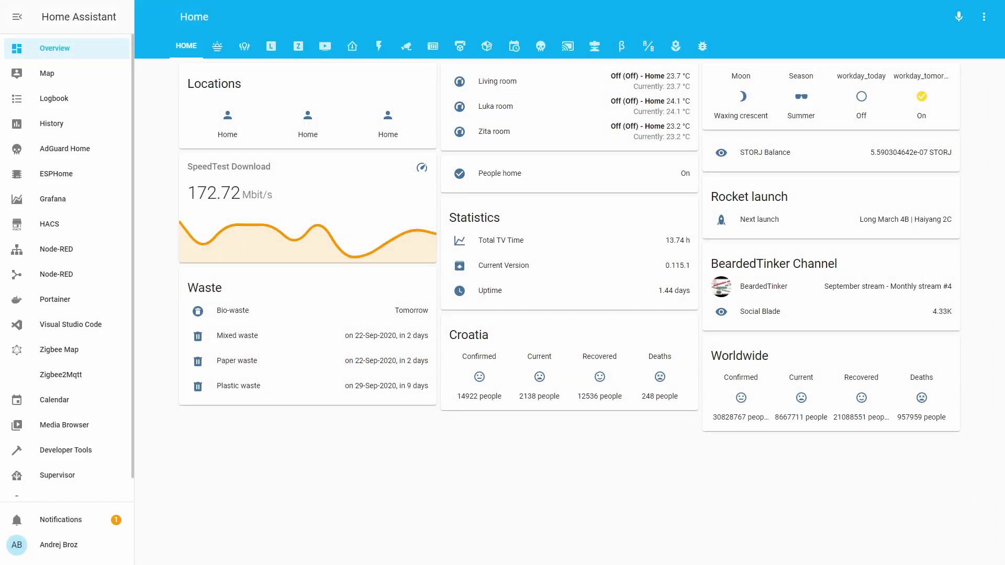
- Switch the Lovelace dashboard to its maintenance (bug icon) view
{"action": "left_click", "coordinate": [701, 44]}
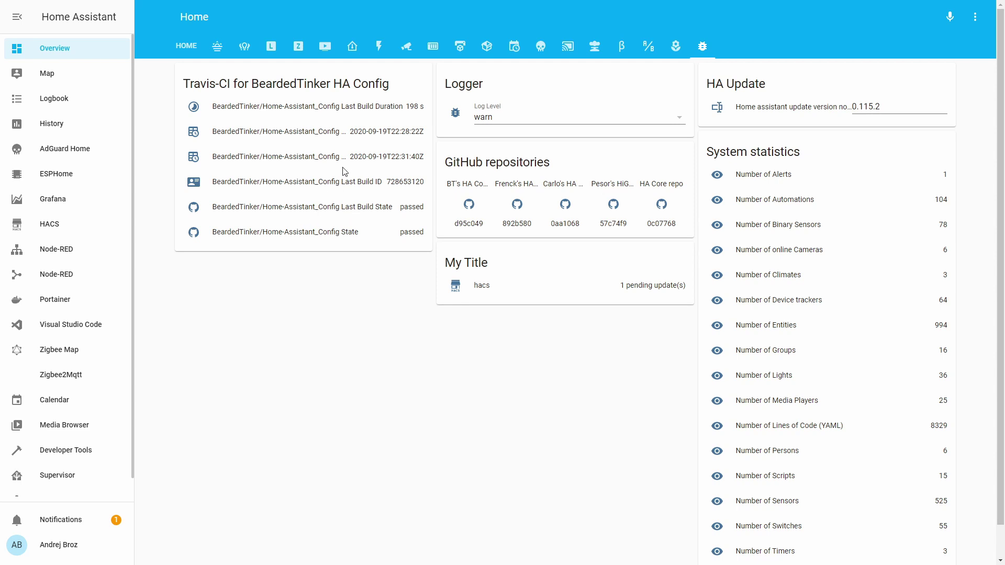
- Check the Last Build Duration and 2020-09-19T22:28:22Z Travis-CI sensor details
{"action": "left_click", "coordinate": [241, 110]}
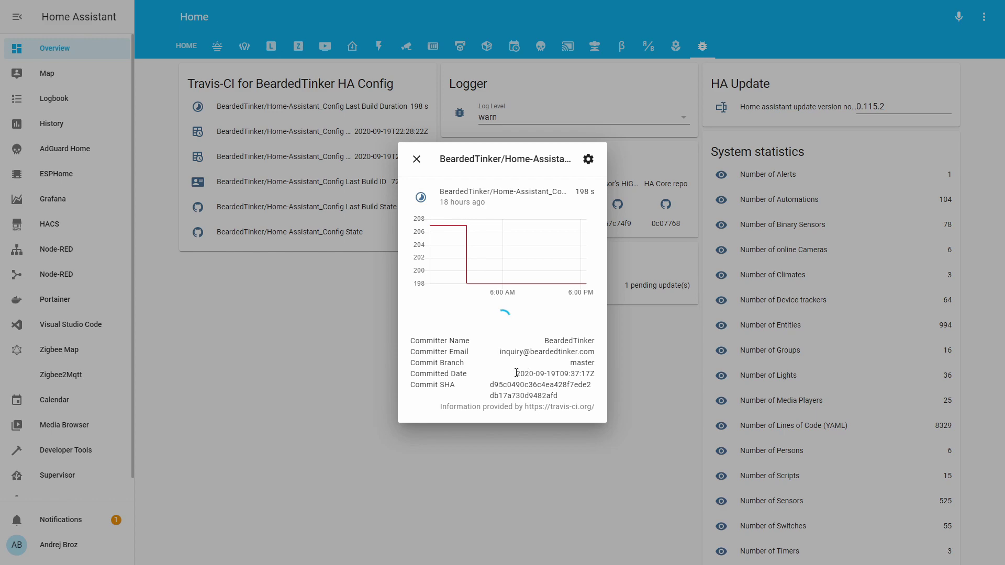
{"action": "left_click", "coordinate": [418, 164]}
{"action": "left_click", "coordinate": [328, 130]}
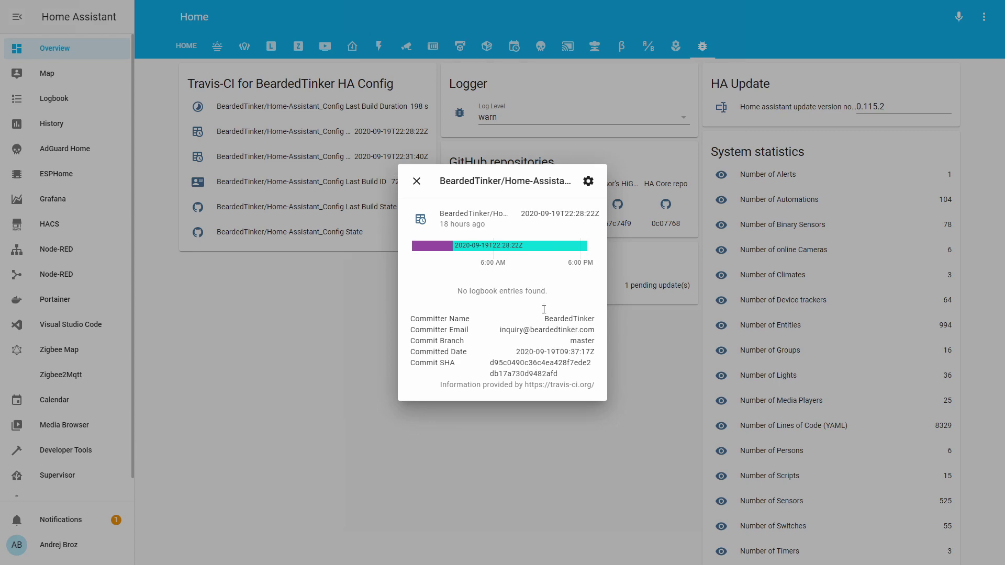
{"action": "left_click", "coordinate": [417, 181]}
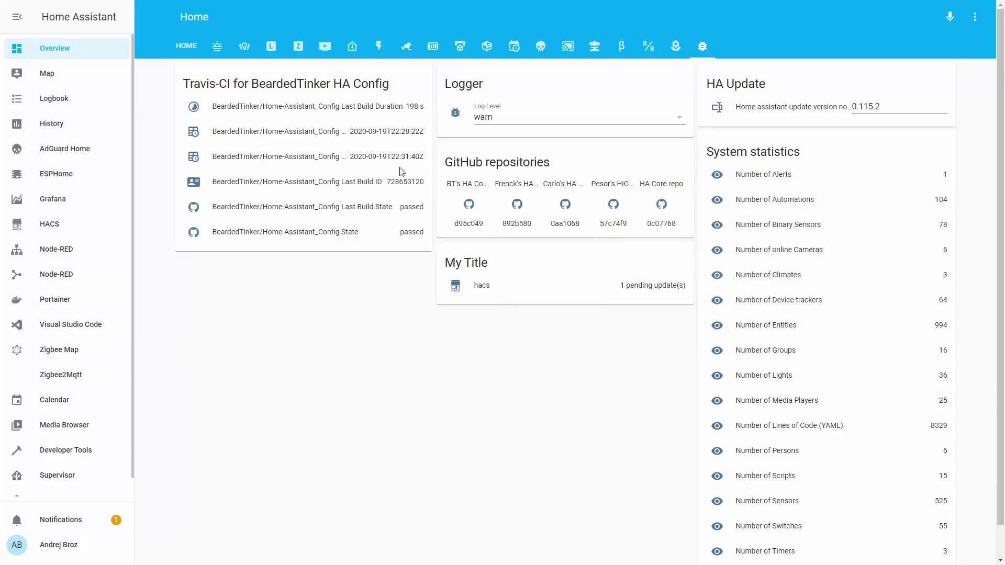
- Check the 2020-09-19T22:31:40Z and Last Build ID sensor details, then go to Travis CI
{"action": "left_click", "coordinate": [359, 154]}
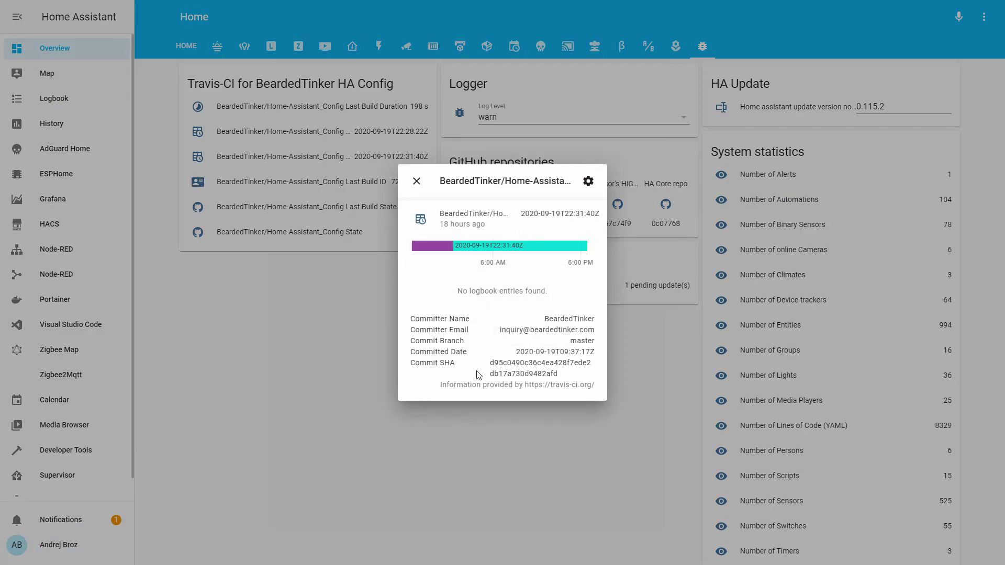
{"action": "left_click", "coordinate": [416, 181]}
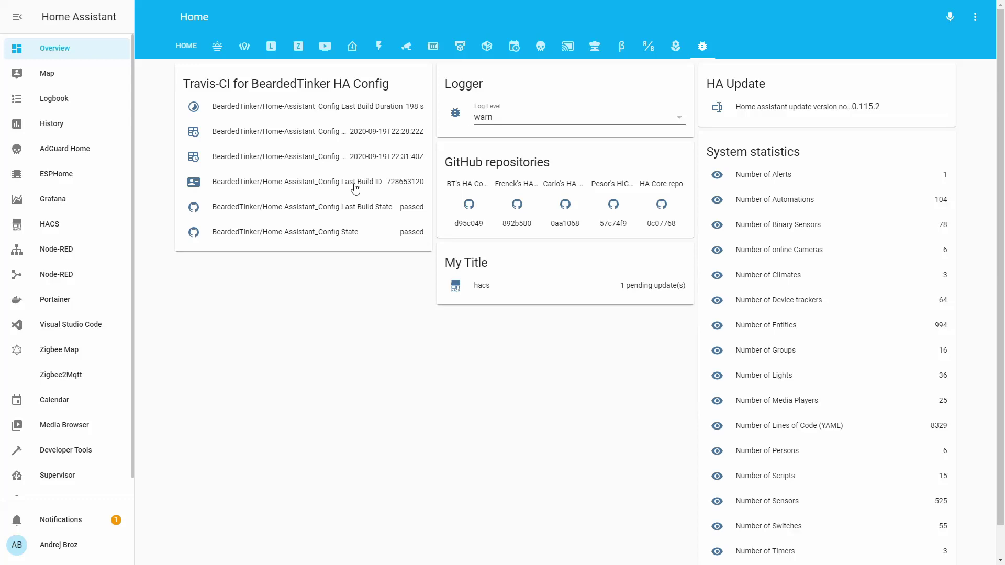
{"action": "left_click", "coordinate": [355, 187]}
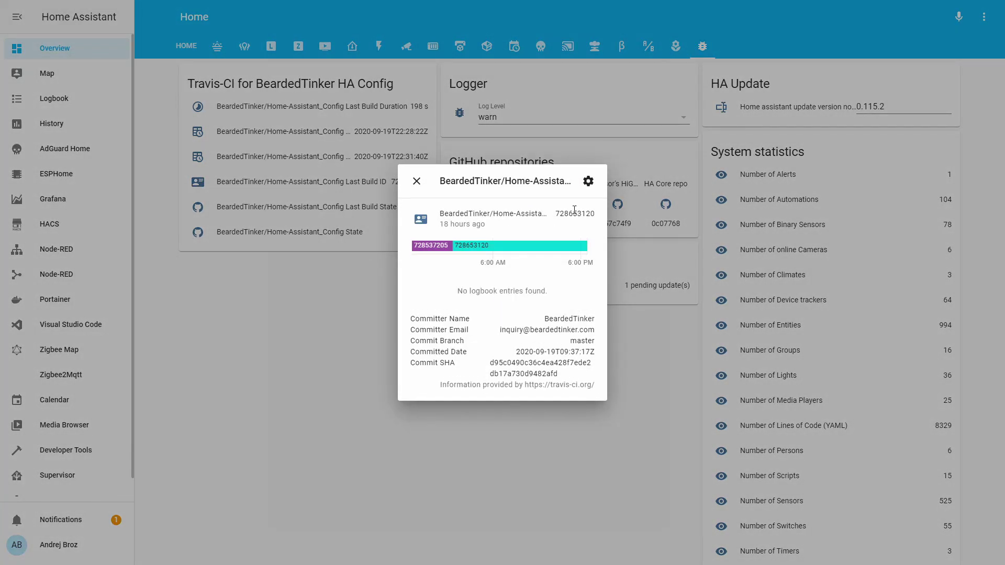
{"action": "left_click", "coordinate": [413, 181]}
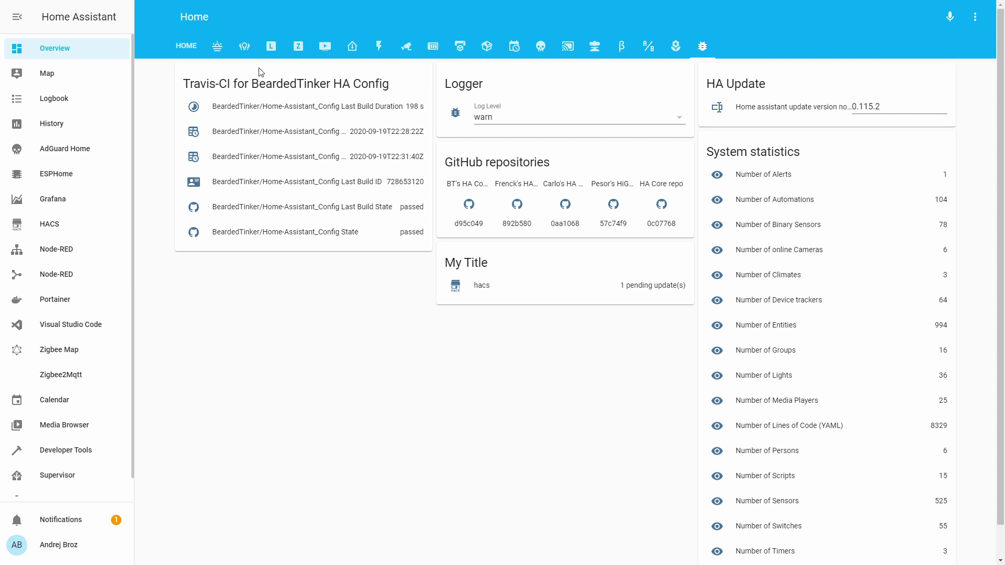
{"action": "left_click", "coordinate": [336, 240]}
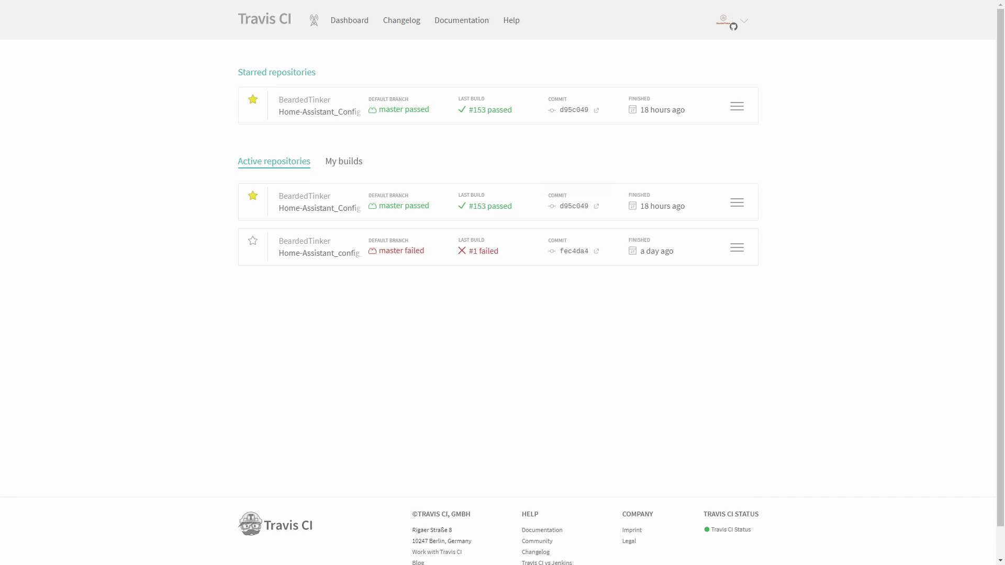
- Open the Home-Assistant_Config repository's current build in Travis CI
{"action": "left_click", "coordinate": [320, 208]}
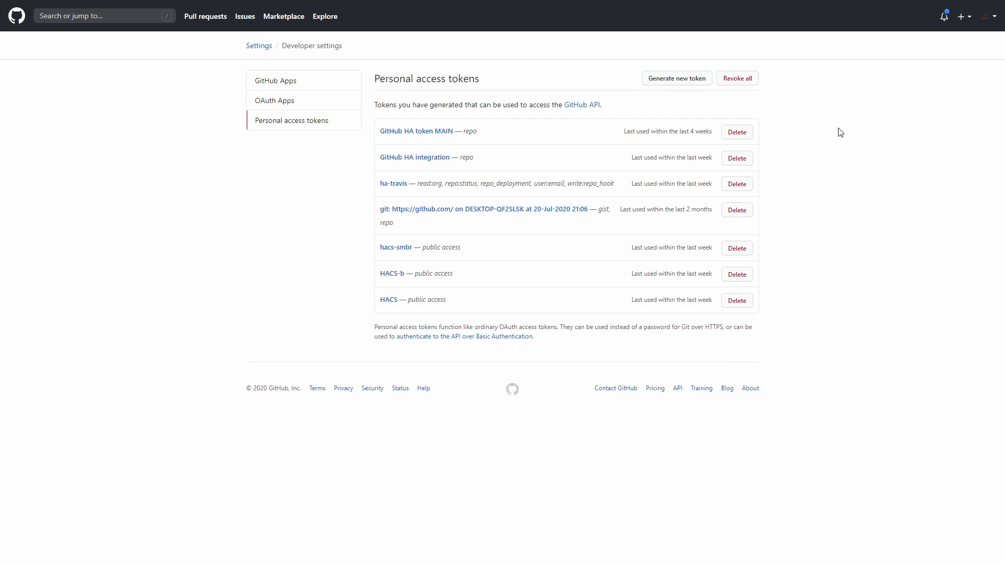
- Start a new personal access token with the note 'Travis-recording token'
{"action": "left_click", "coordinate": [677, 80]}
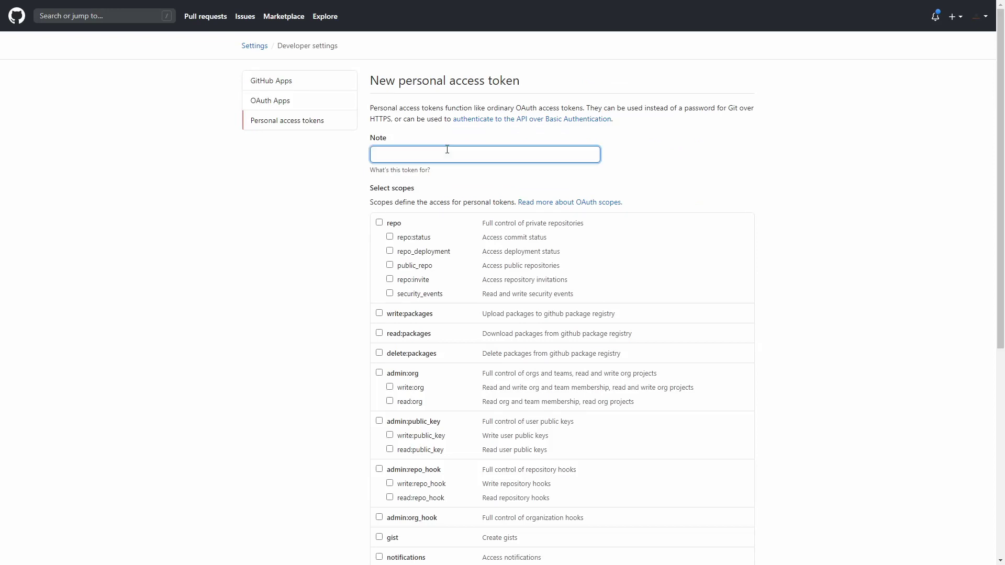
{"action": "type", "text": "Travis-recording token"}
{"action": "left_click", "coordinate": [762, 262]}
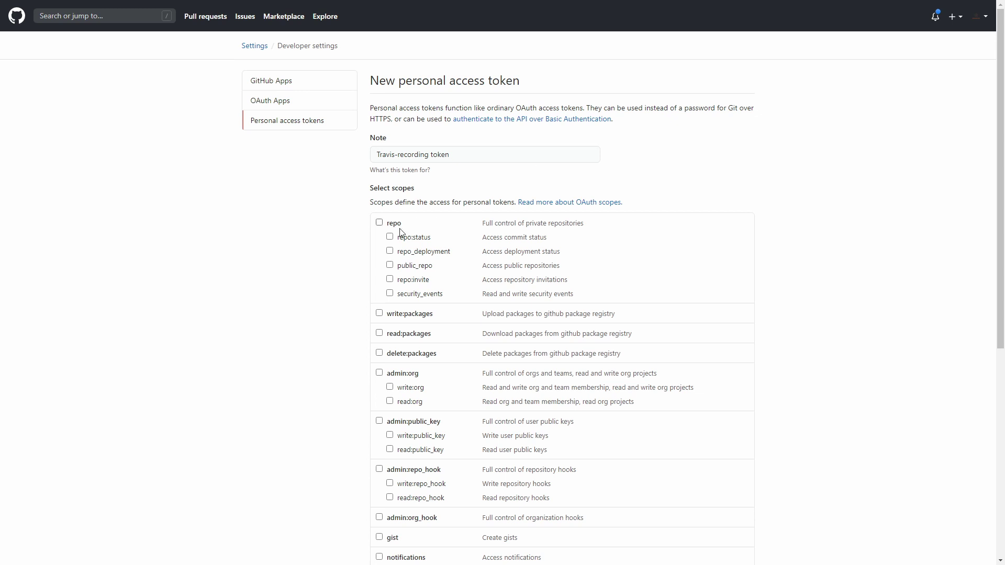
- Grant the repo:status, repo_deployment, read:org, user:email and write:repo_hook scopes
{"action": "left_click", "coordinate": [390, 252]}
{"action": "left_click", "coordinate": [390, 238]}
{"action": "scroll", "coordinate": [544, 255], "scroll_direction": "down", "scroll_amount": 2}
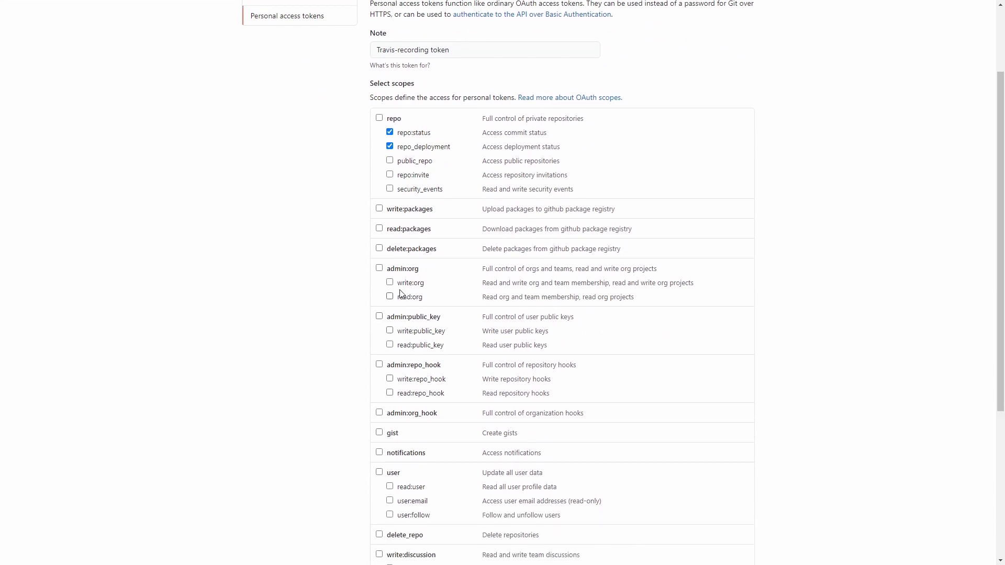
{"action": "left_click", "coordinate": [389, 297]}
{"action": "left_click", "coordinate": [390, 502]}
{"action": "left_click", "coordinate": [388, 380]}
{"action": "scroll", "coordinate": [547, 310], "scroll_direction": "down", "scroll_amount": 5}
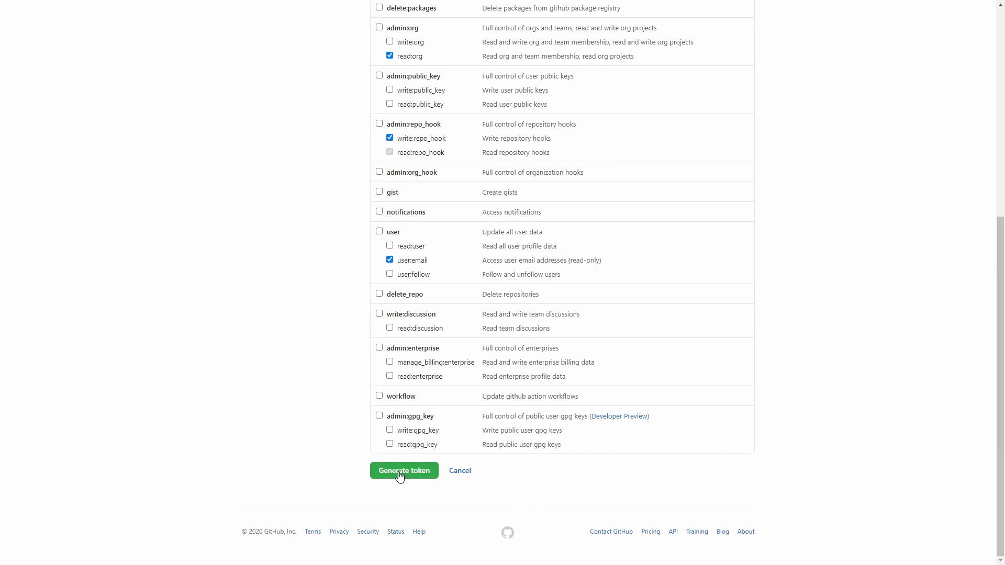
- Generate the Travis-recording token and select its new value for copying
{"action": "left_click", "coordinate": [400, 474]}
{"action": "left_click_drag", "start_coordinate": [403, 178], "coordinate": [554, 176]}
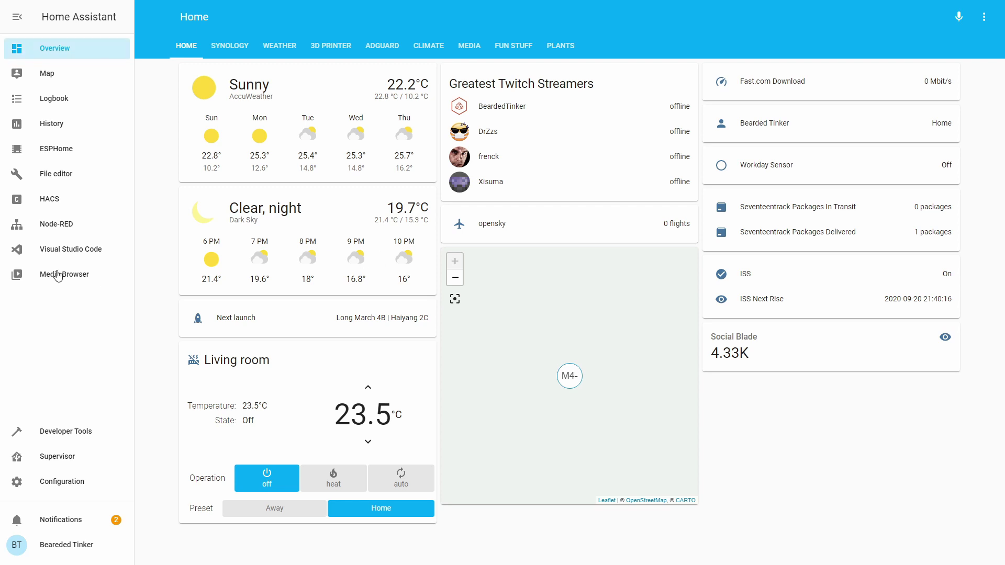
- Open integrations/sensors.yaml in the Visual Studio Code add-on and place the cursor after line 6
{"action": "left_click", "coordinate": [64, 249]}
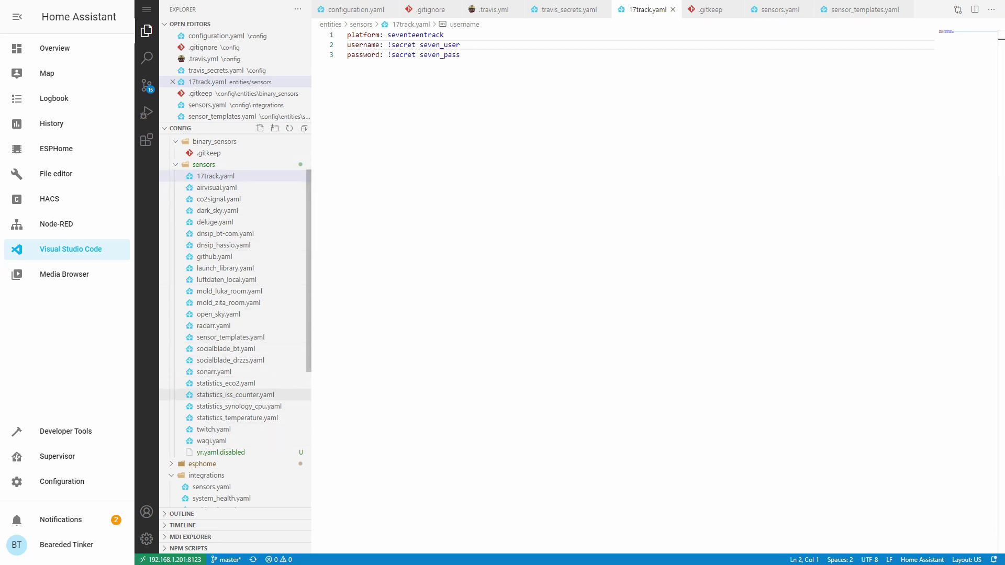
{"action": "left_click", "coordinate": [211, 487]}
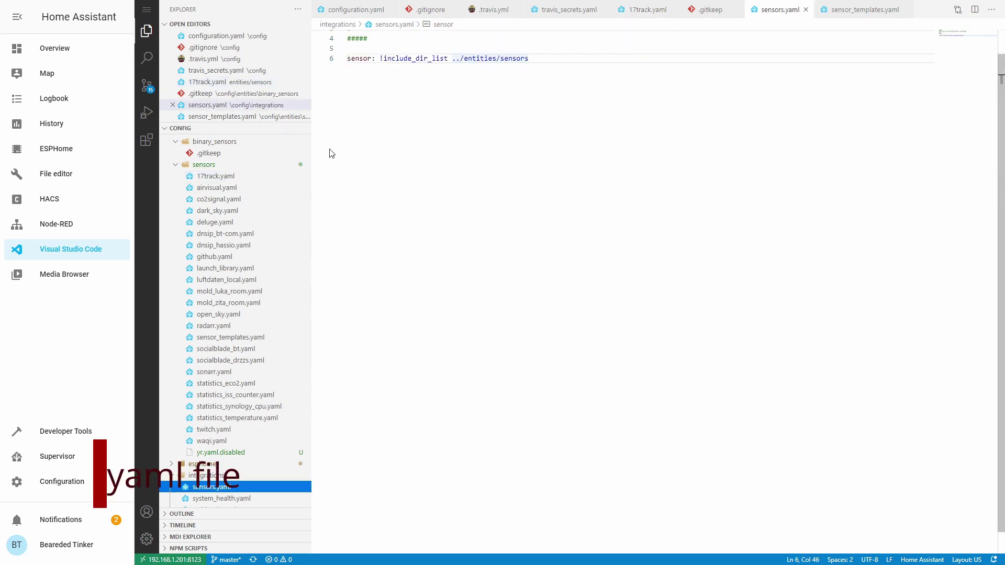
{"action": "left_click", "coordinate": [469, 102]}
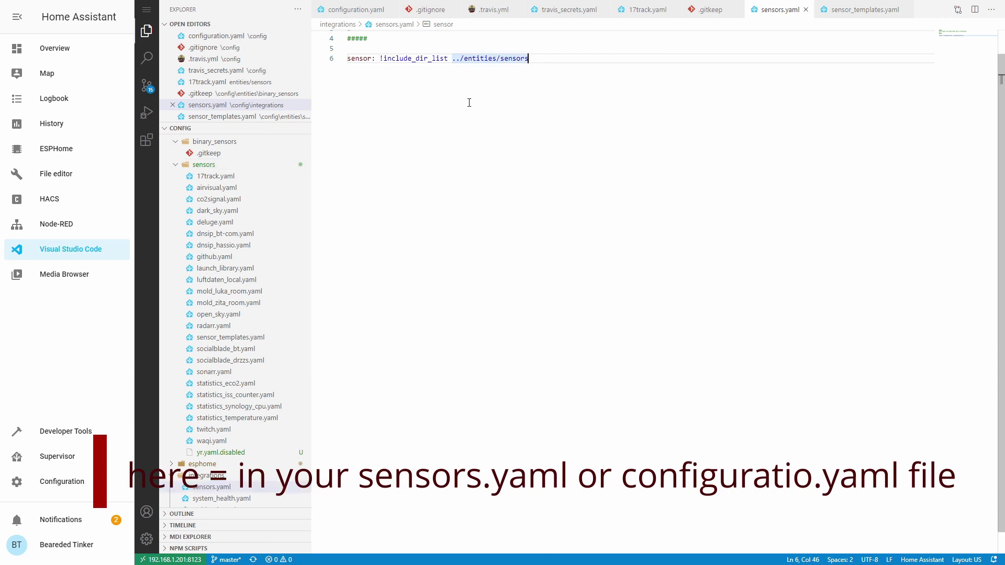
{"action": "key", "text": "Return"}
{"action": "key", "text": "Return"}
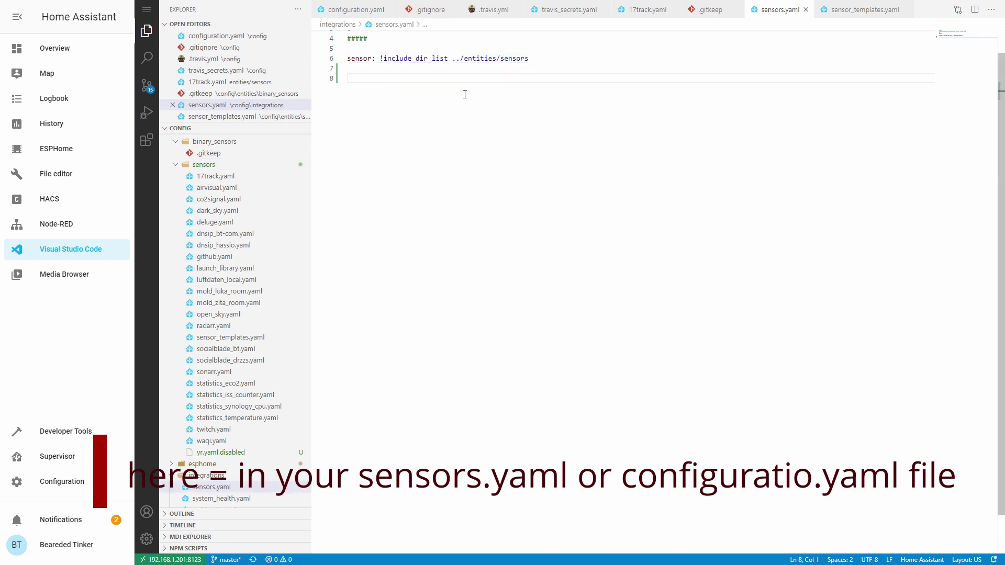
{"action": "key", "text": "BackSpace"}
{"action": "key", "text": "BackSpace"}
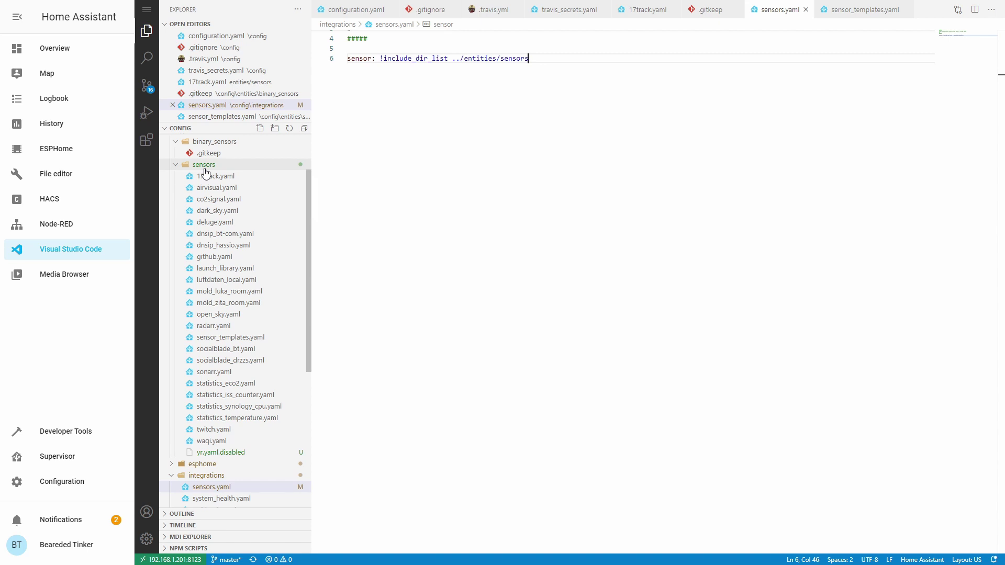
- Create a new file travis-ci.yaml in the entities/sensors folder
{"action": "right_click", "coordinate": [205, 172]}
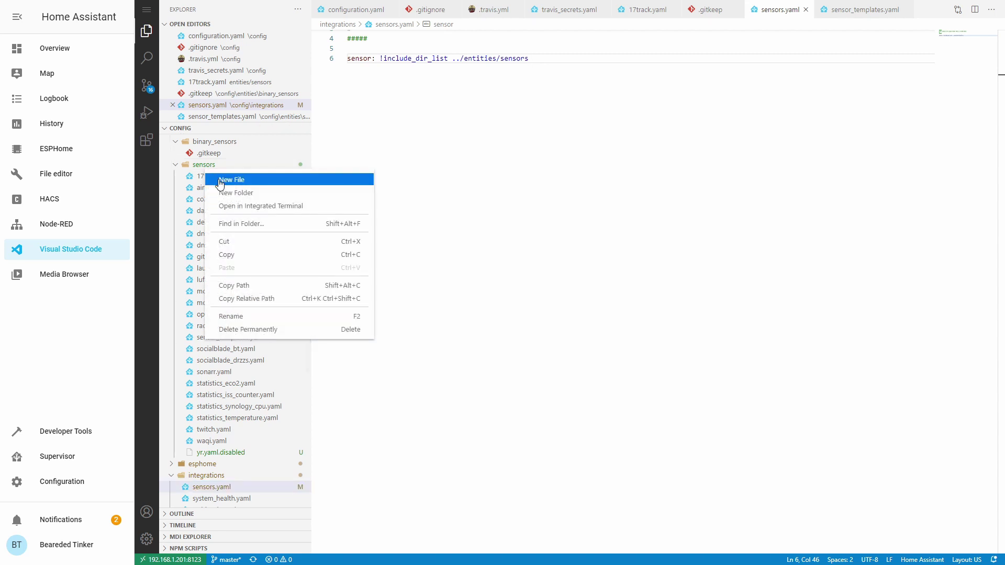
{"action": "left_click", "coordinate": [219, 178]}
{"action": "type", "text": "travis-"}
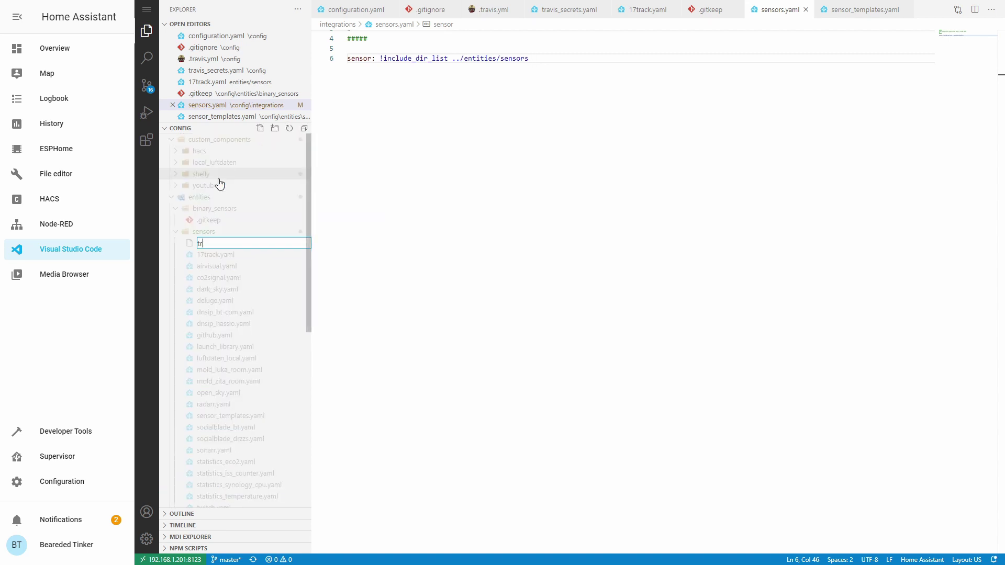
{"action": "key", "text": "alt+shift"}
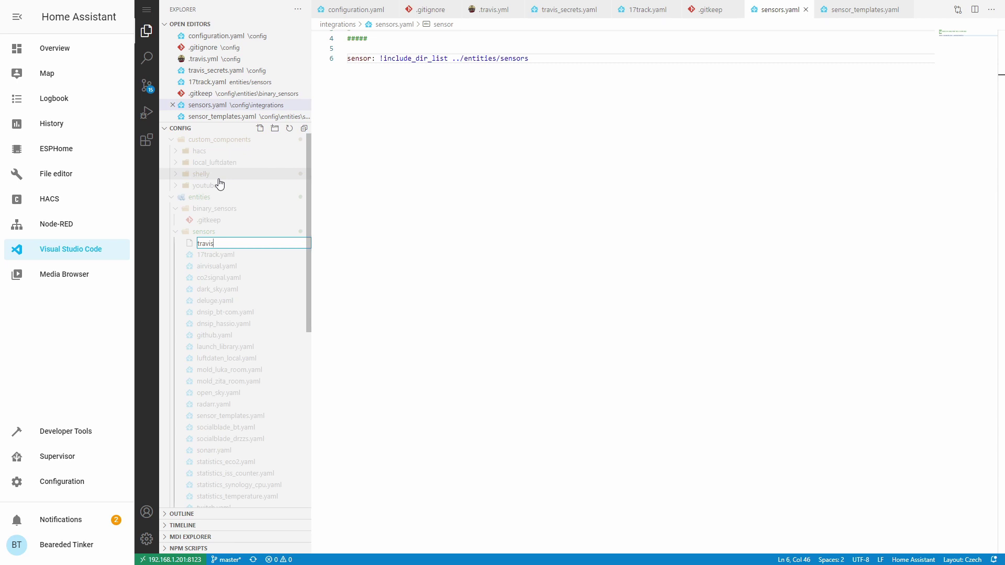
{"action": "type", "text": "ci.yaml"}
{"action": "key", "text": "Return"}
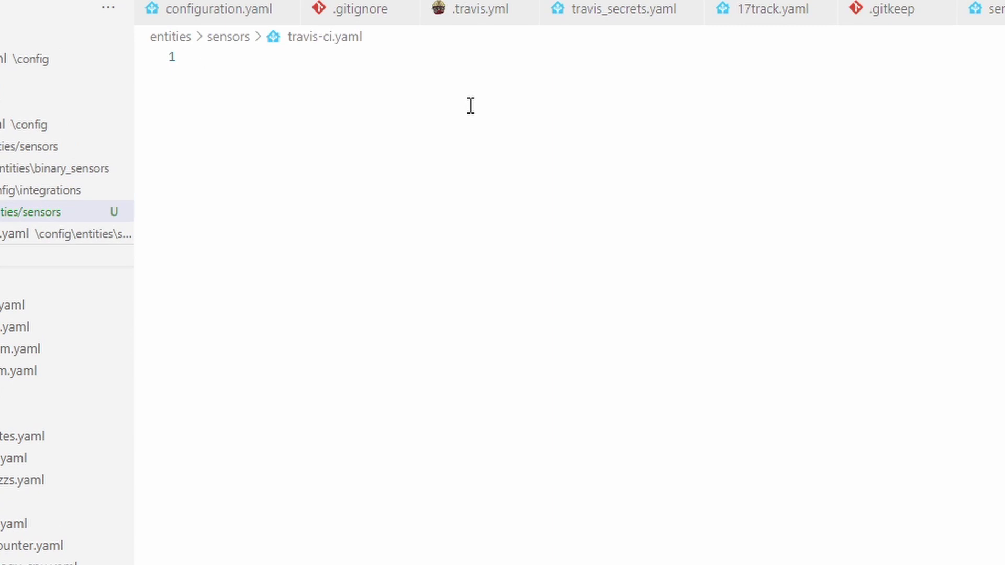
- Add a sensor header and a '- platform: travisci' list item
{"action": "type", "text": "s"}
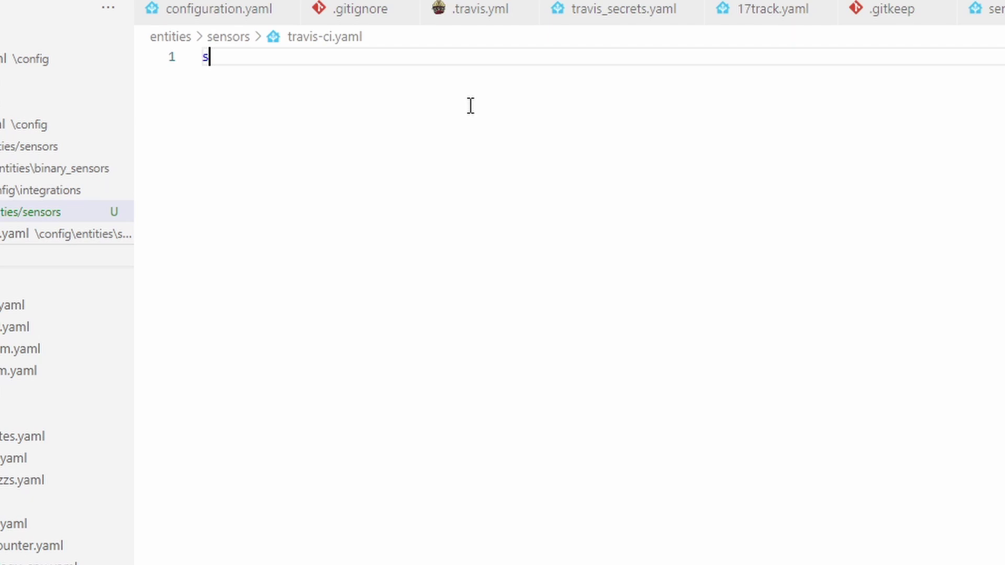
{"action": "type", "text": "ensors:"}
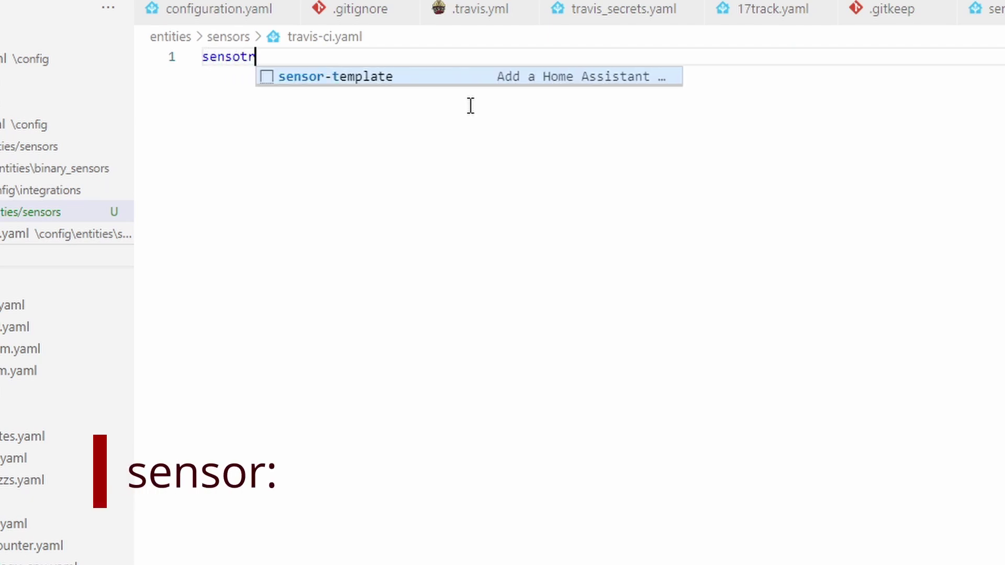
{"action": "key", "text": "Return"}
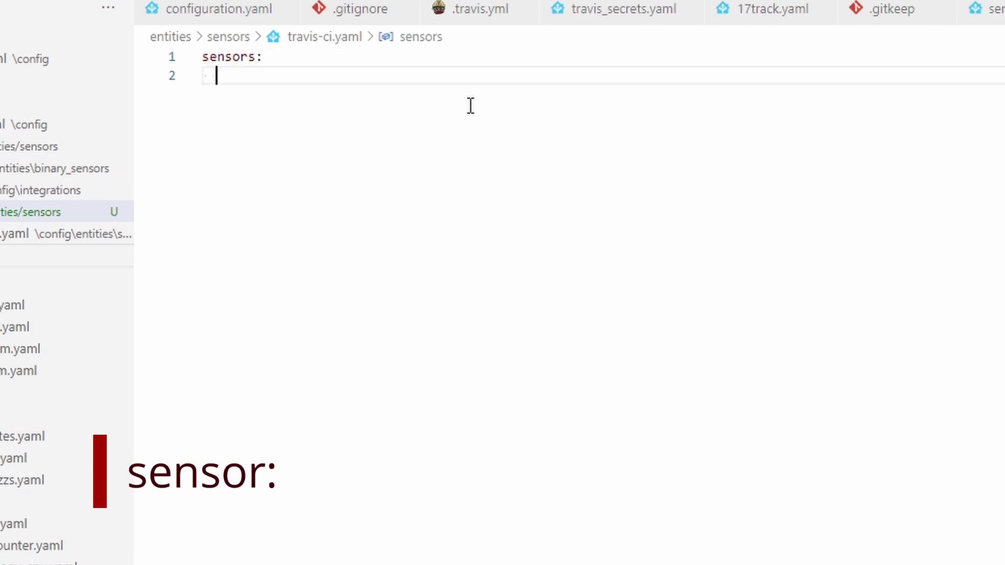
{"action": "type", "text": "- platrof"}
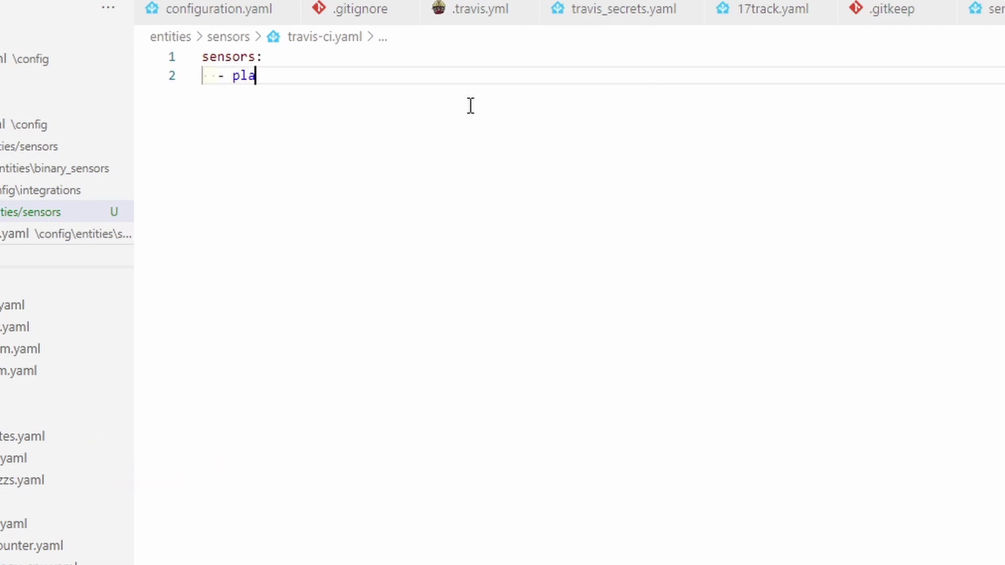
{"action": "key", "text": "BackSpace"}
{"action": "key", "text": "BackSpace"}
{"action": "key", "text": "BackSpace"}
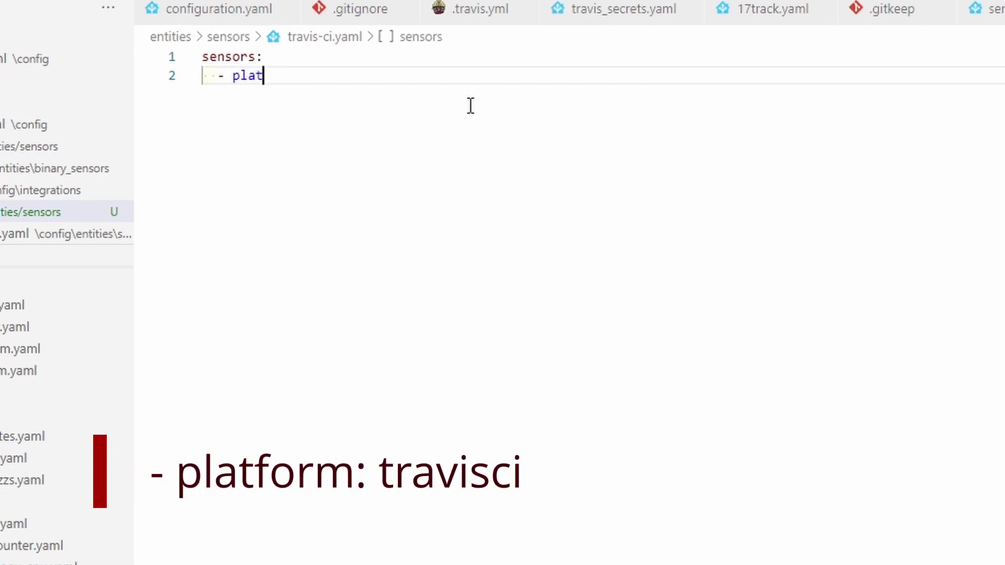
{"action": "type", "text": "form: travisci"}
{"action": "key", "text": "Return"}
{"action": "key", "text": "Tab"}
{"action": "key", "text": "ctrl+space"}
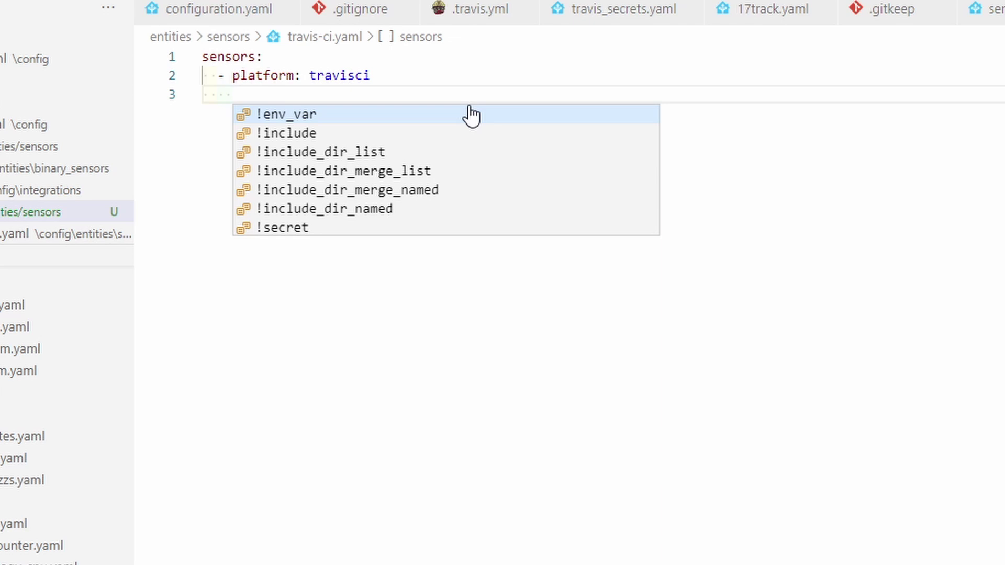
- Add 'api_key: !secret travisci_key' and correct the header from 'sensors:' to 'sensor:'
{"action": "type", "text": "api_"}
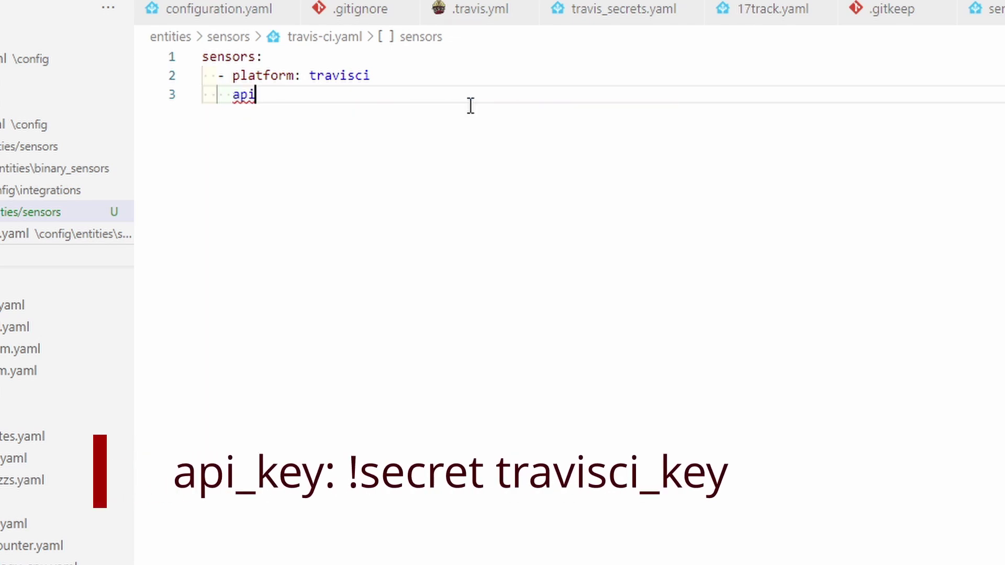
{"action": "type", "text": ":"}
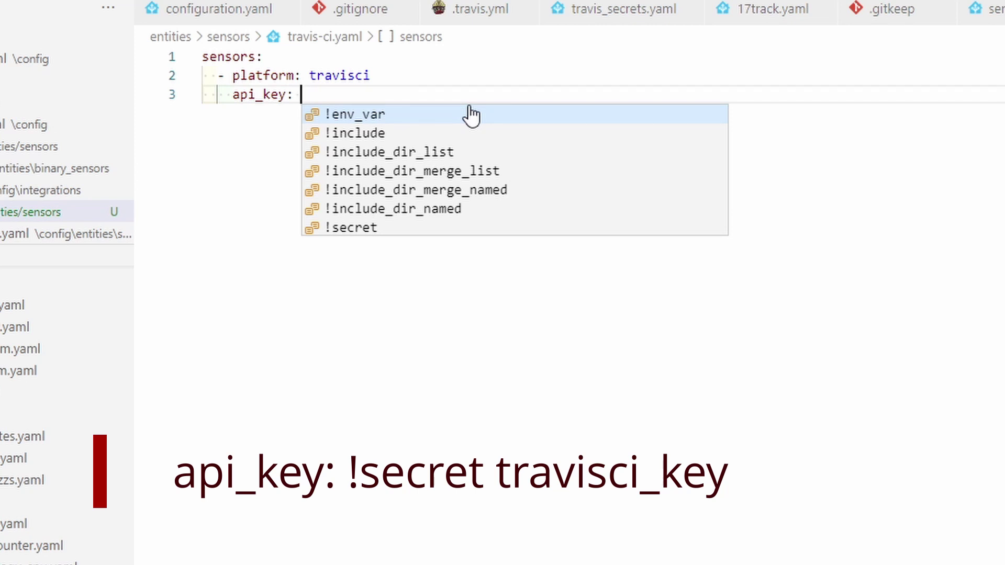
{"action": "type", "text": "!secret"}
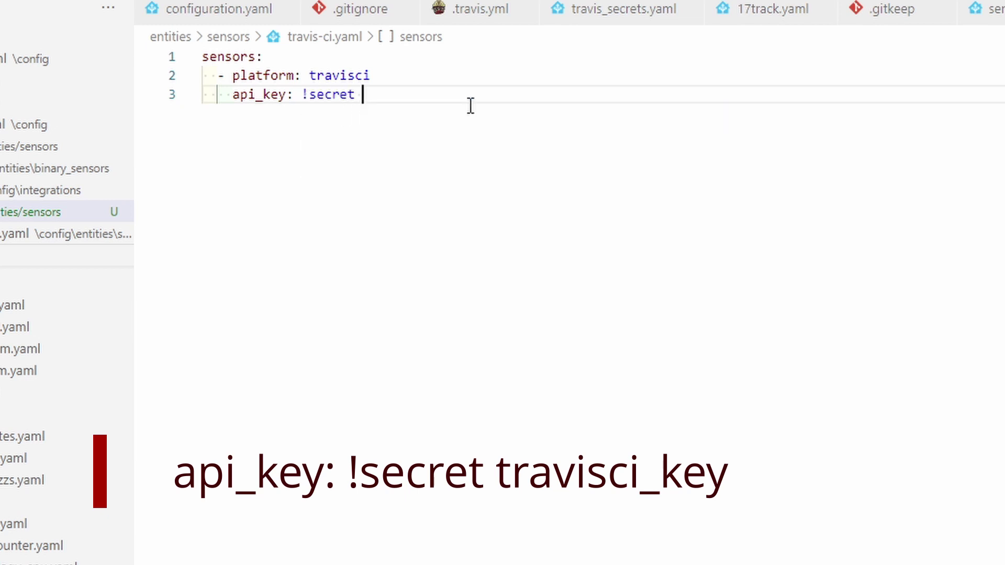
{"action": "type", "text": " travisci:"}
{"action": "key", "text": "BackSpace"}
{"action": "type", "text": "_ke"}
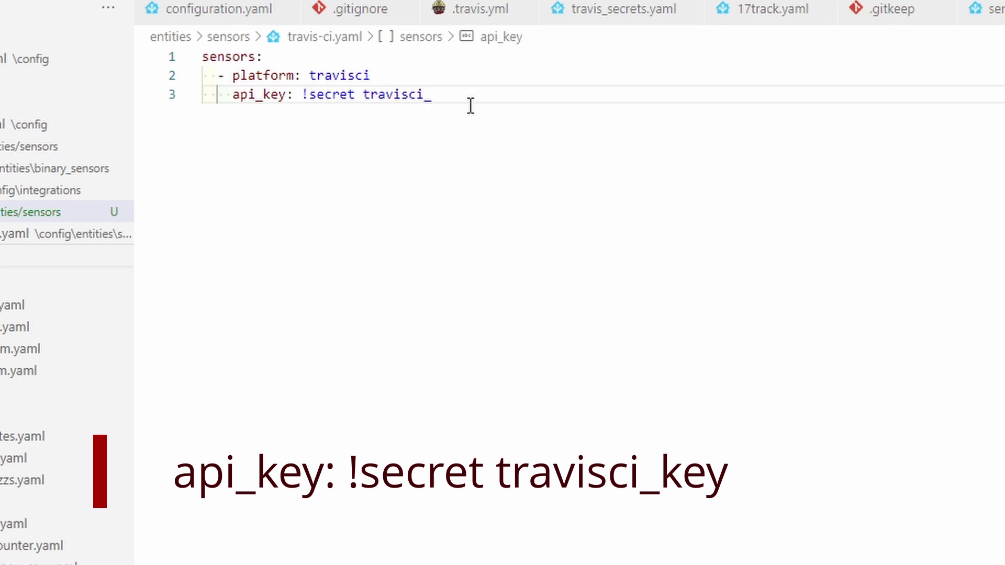
{"action": "type", "text": "y"}
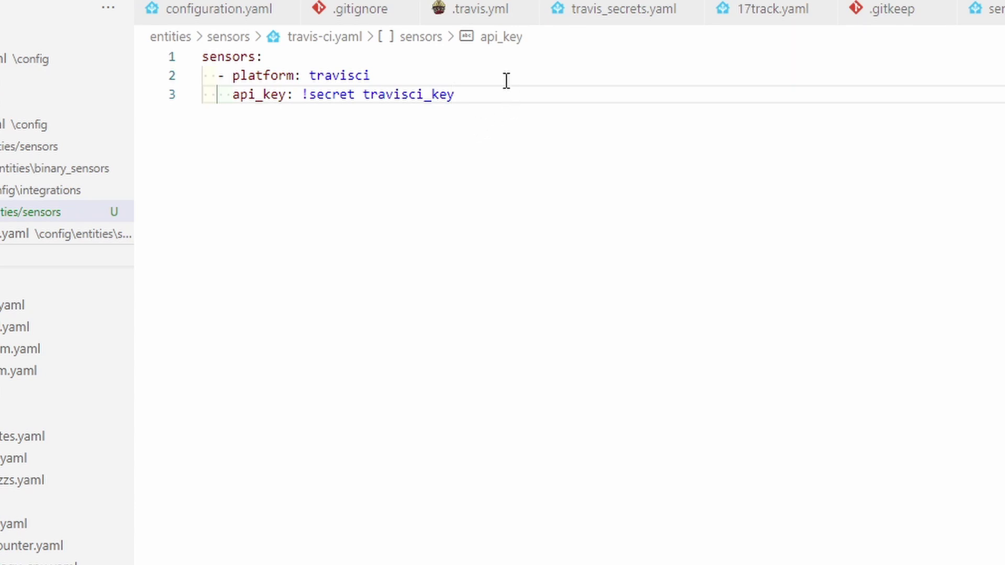
{"action": "left_click", "coordinate": [253, 57]}
{"action": "key", "text": "BackSpace"}
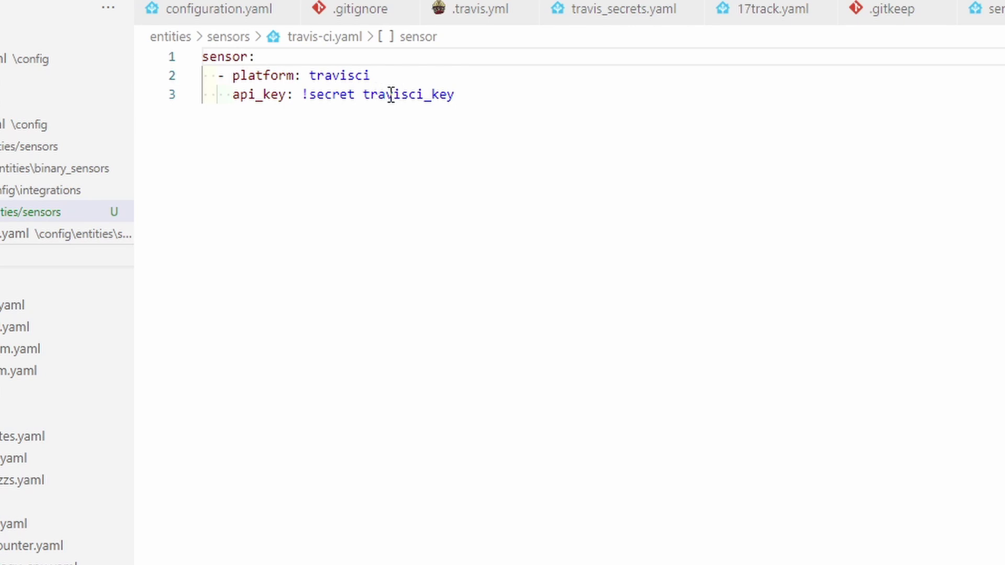
- Append a '# Travis' section with a placeholder travisci_key entry after facebox_ip in travis_secrets.yaml
{"action": "left_click", "coordinate": [662, 6]}
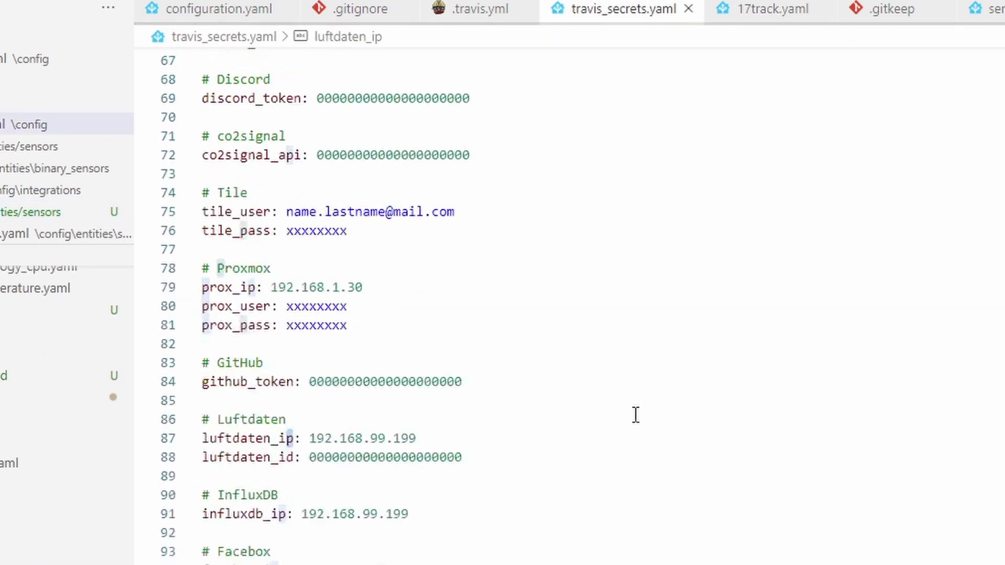
{"action": "scroll", "coordinate": [634, 415], "scroll_direction": "down", "scroll_amount": 3}
{"action": "left_click", "coordinate": [494, 441]}
{"action": "key", "text": "Return"}
{"action": "key", "text": "Return"}
{"action": "type", "text": "# "}
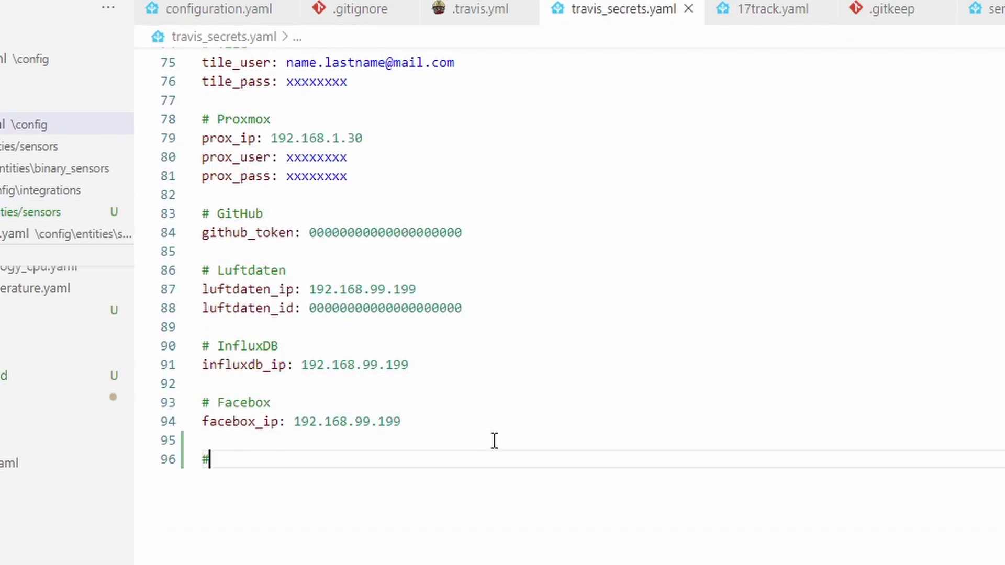
{"action": "type", "text": "Travis"}
{"action": "key", "text": "Return"}
{"action": "type", "text": "travis"}
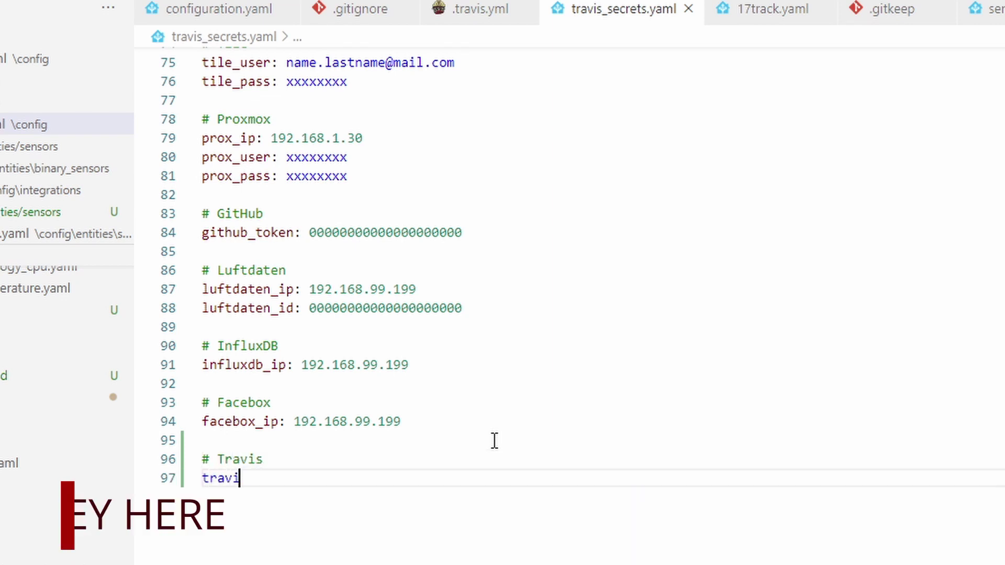
{"action": "type", "text": "ci_k"}
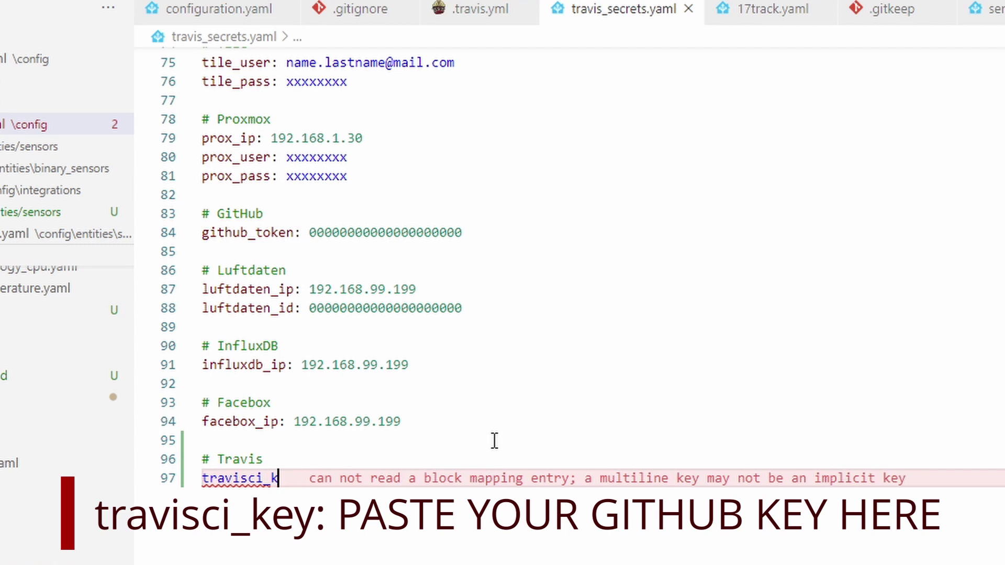
{"action": "type", "text": "ey: "}
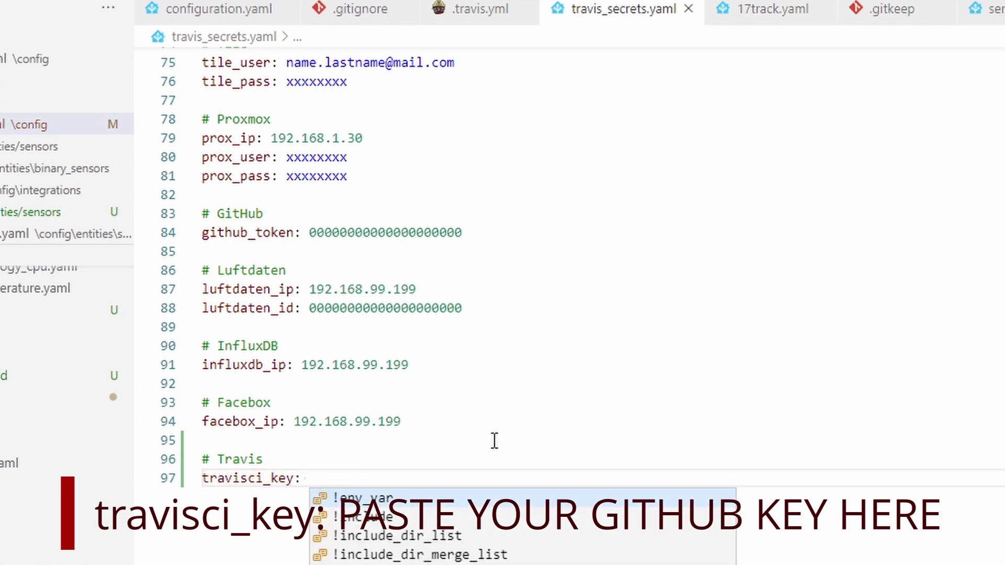
{"action": "type", "text": "0000000"}
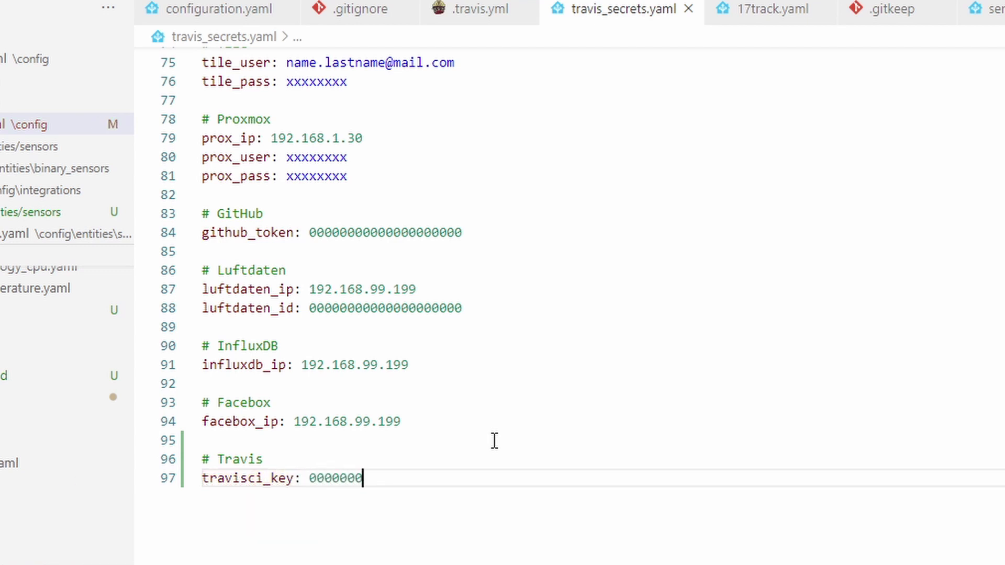
{"action": "type", "text": "00000000000000"}
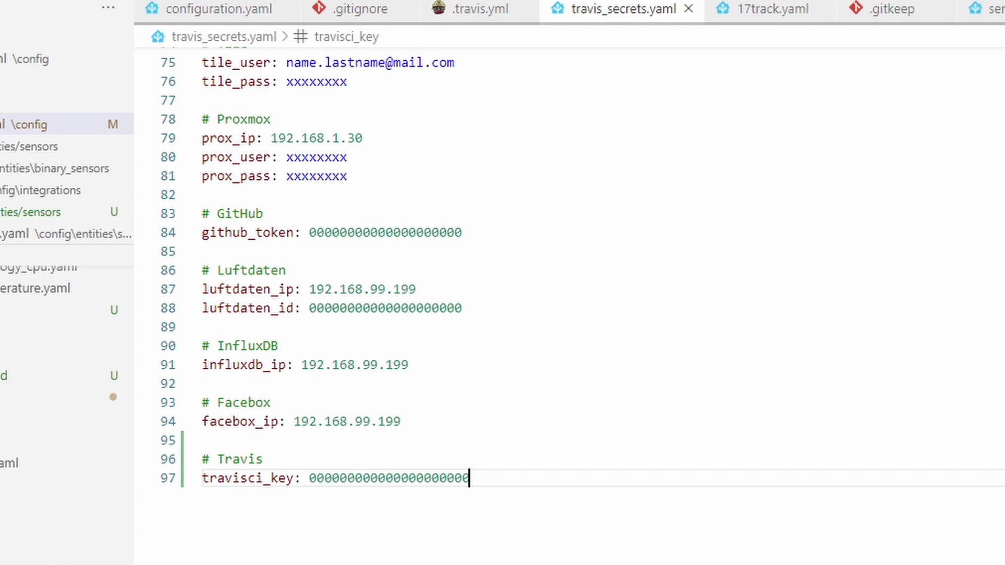
{"action": "left_click", "coordinate": [63, 309]}
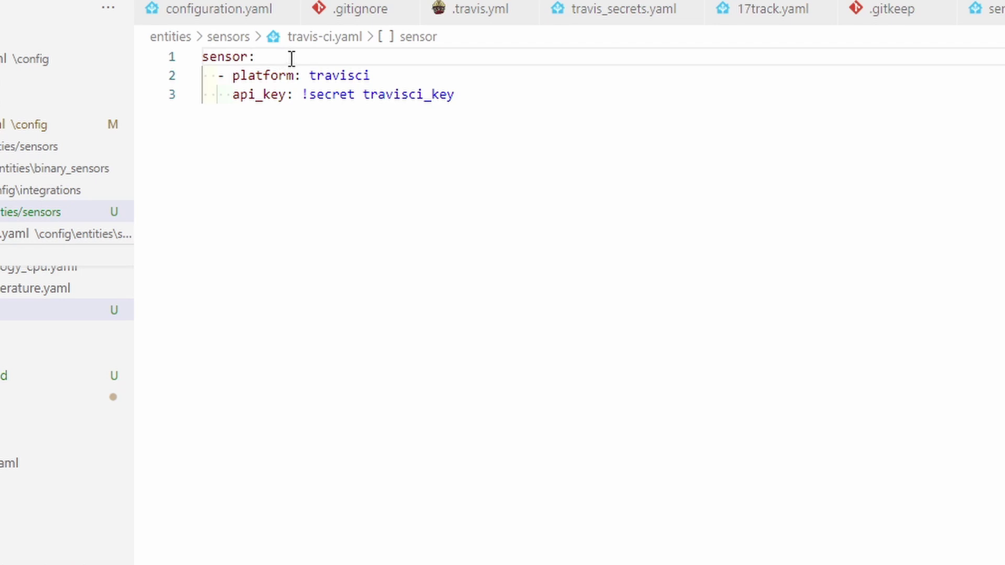
- Delete the 'sensor:' header line and the leading list dash in travis-ci.yaml
{"action": "left_click", "coordinate": [308, 59]}
{"action": "key", "text": "shift+Home"}
{"action": "key", "text": "BackSpace"}
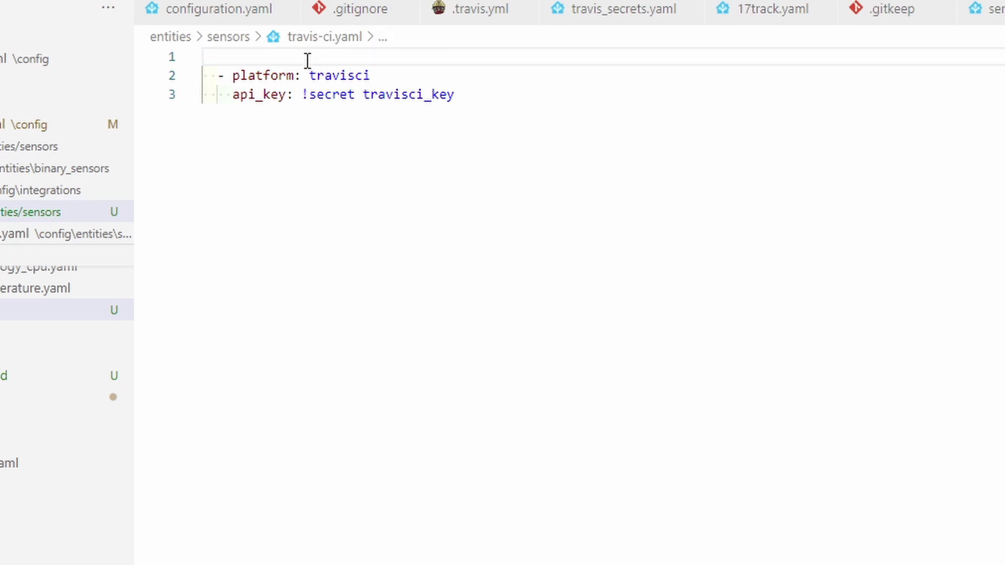
{"action": "key", "text": "Delete"}
{"action": "key", "text": "ctrl+shift+Right"}
{"action": "key", "text": "Delete"}
- Unindent the api_key line, restoring it after an accidental deletion
{"action": "key", "text": "Down"}
{"action": "key", "text": "ctrl+shift+Right"}
{"action": "key", "text": "Delete"}
{"action": "key", "text": "ctrl+z"}
{"action": "key", "text": "shift+Tab"}
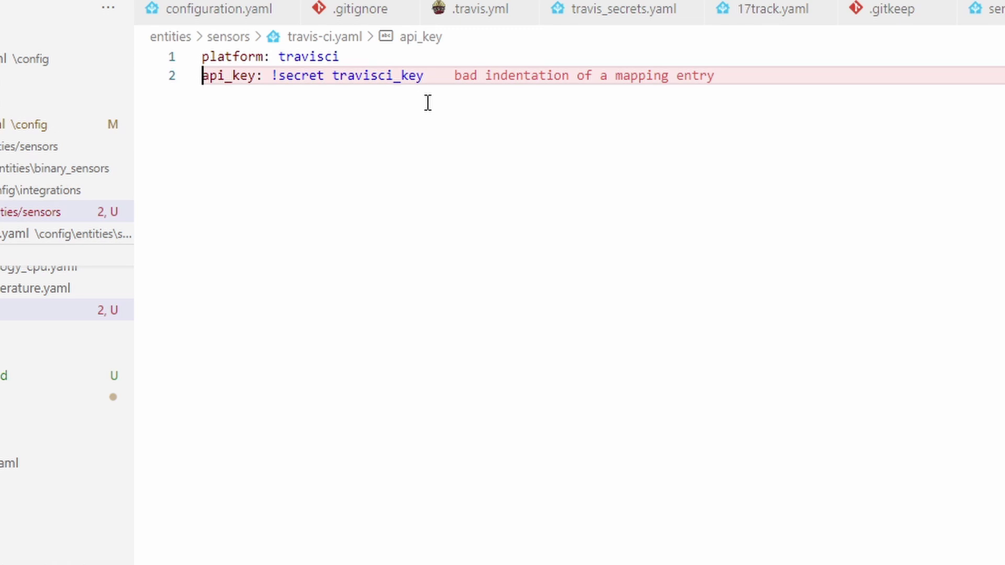
{"action": "key", "text": "End"}
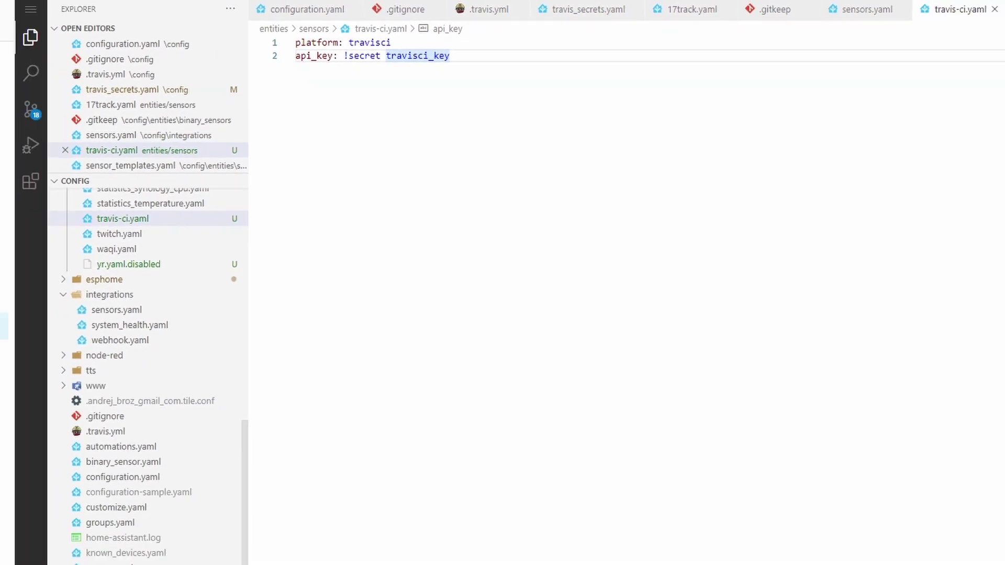
- From Server Controls, check the configuration is valid, then restart Home Assistant and confirm
{"action": "left_click", "coordinate": [50, 481]}
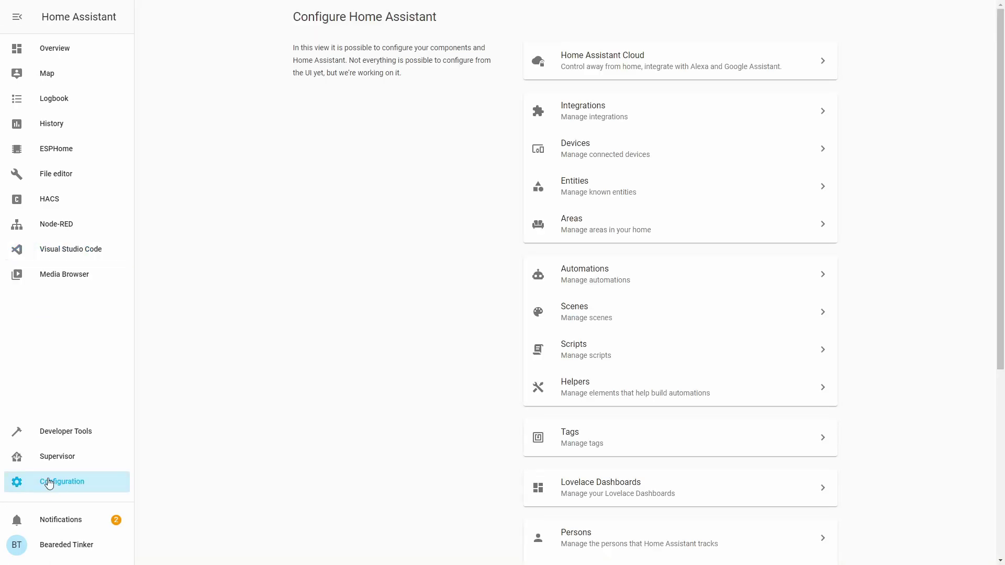
{"action": "scroll", "coordinate": [659, 246], "scroll_direction": "down", "scroll_amount": 5}
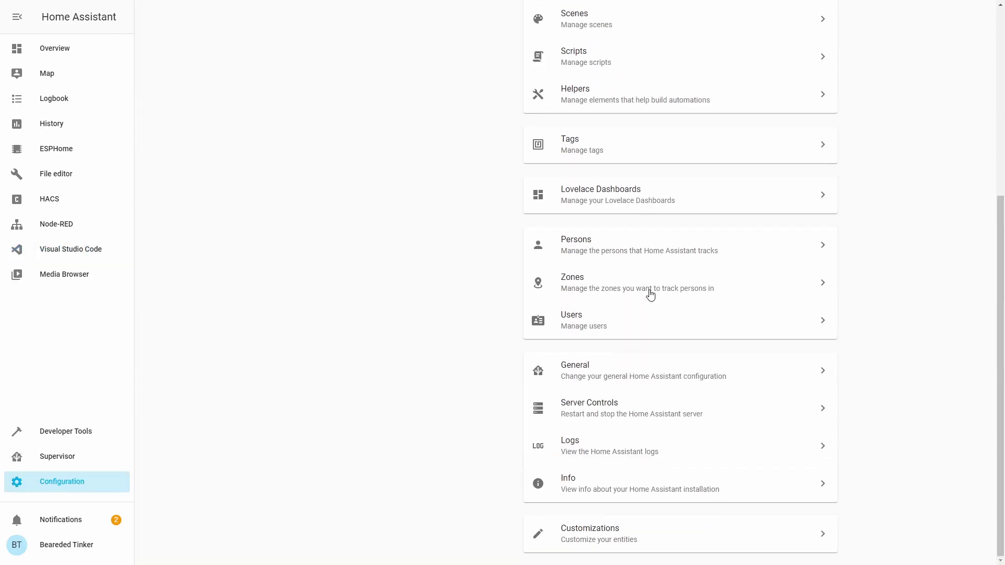
{"action": "left_click", "coordinate": [635, 407]}
{"action": "left_click", "coordinate": [662, 179]}
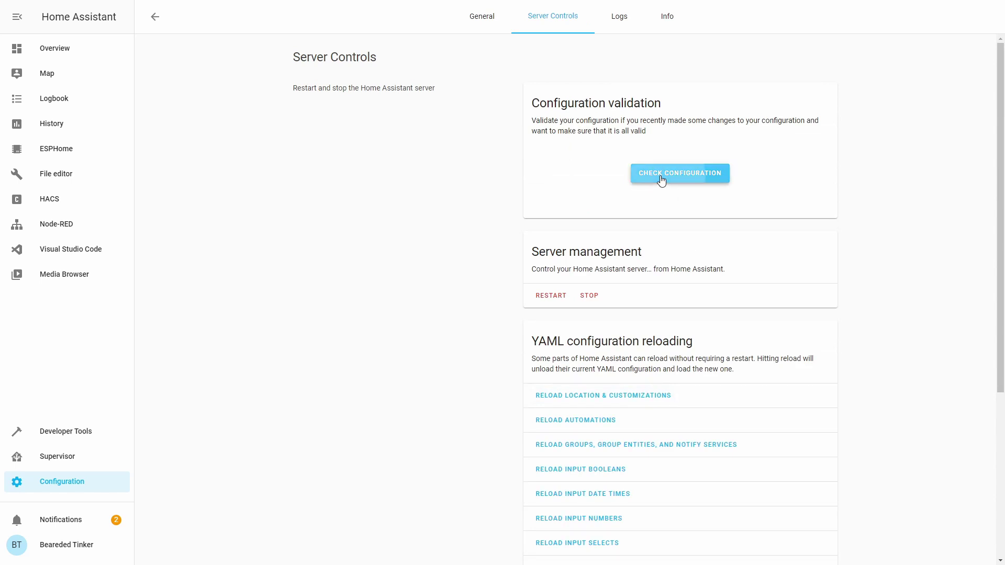
{"action": "left_click", "coordinate": [551, 298]}
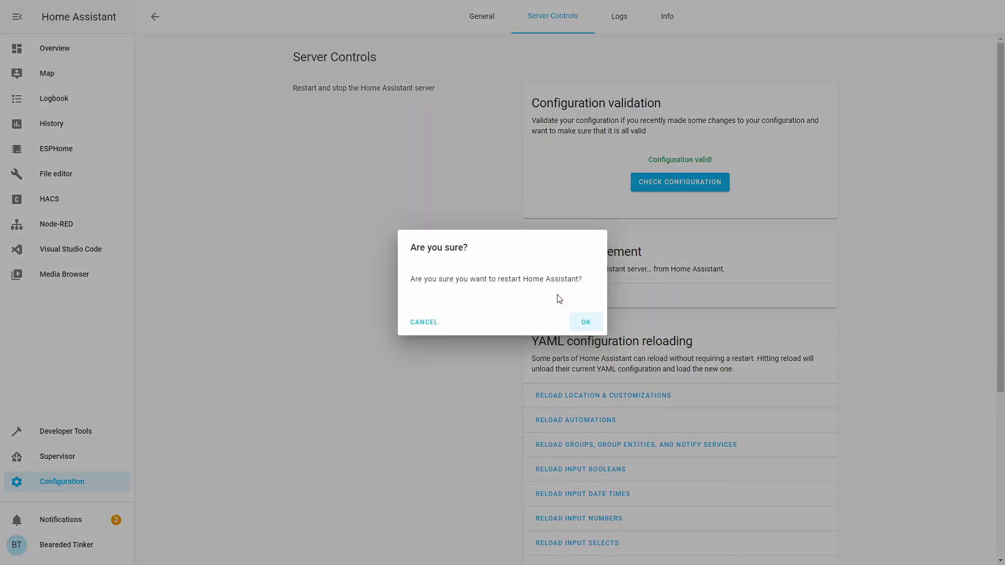
{"action": "left_click", "coordinate": [584, 323]}
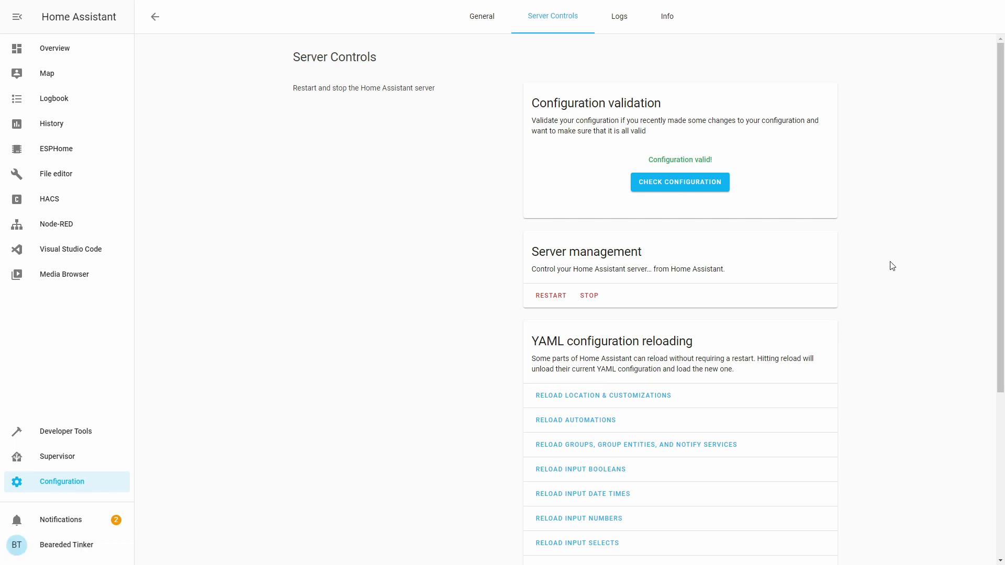
- In Developer Tools States, search 'config' and inspect the main config last build duration sensor
{"action": "left_click", "coordinate": [93, 430]}
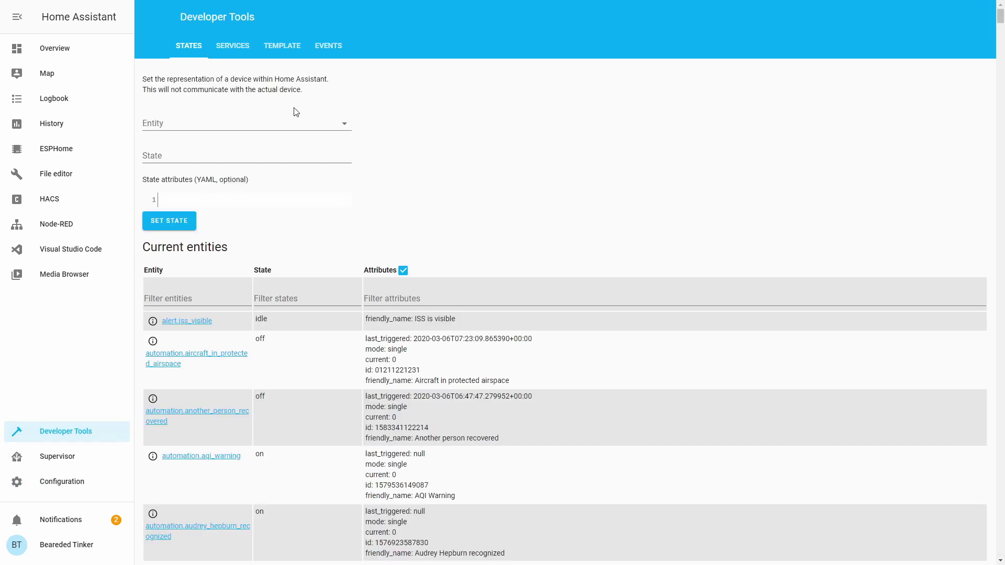
{"action": "left_click", "coordinate": [281, 123]}
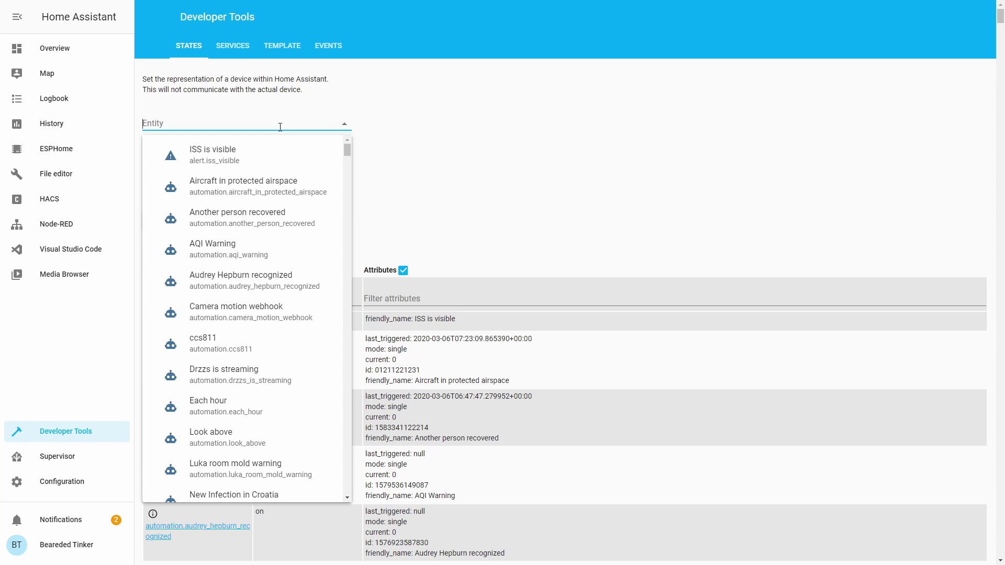
{"action": "type", "text": "config"}
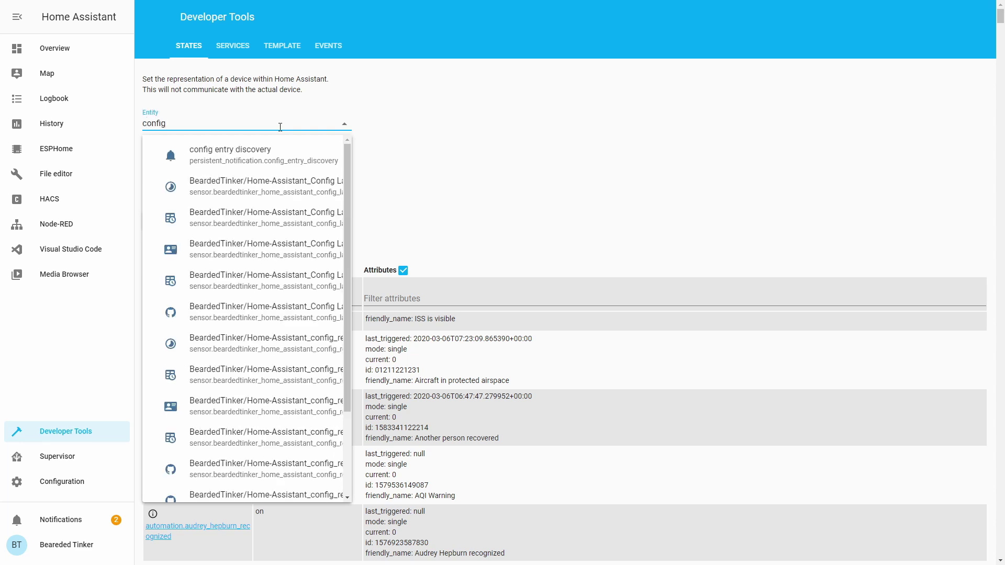
{"action": "left_click", "coordinate": [287, 187]}
{"action": "left_click_drag", "start_coordinate": [204, 202], "coordinate": [269, 273]}
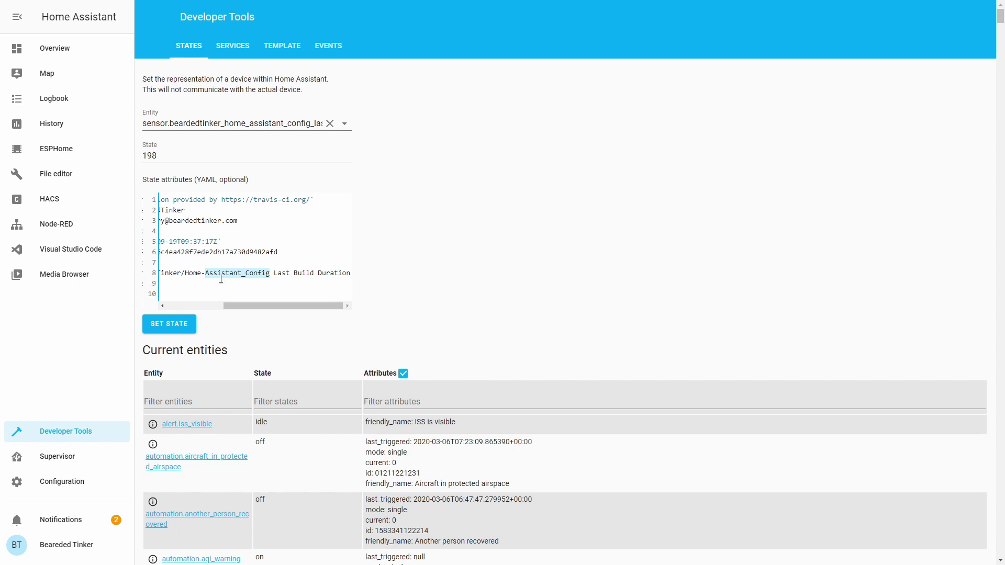
- Switch to sensor.beardedtinker_home_assistant_config_rec_last_build_duration, reading 189 s
{"action": "left_click", "coordinate": [252, 120]}
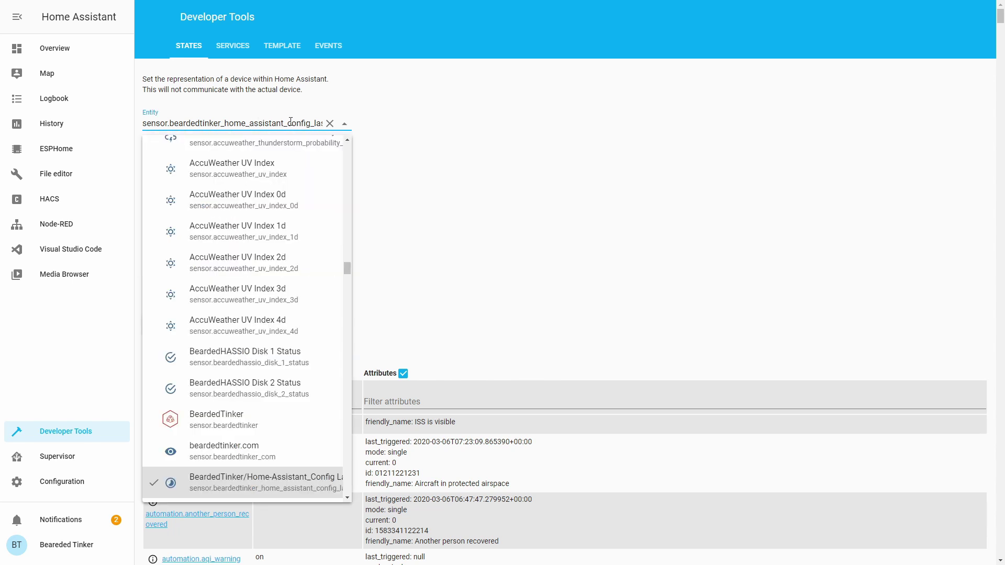
{"action": "key", "text": "Escape"}
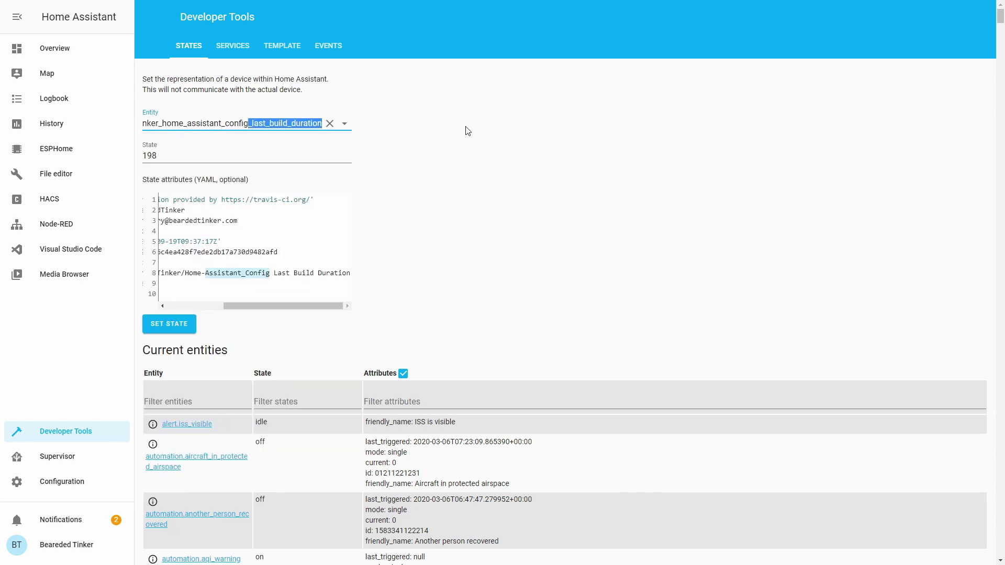
{"action": "key", "text": "BackSpace"}
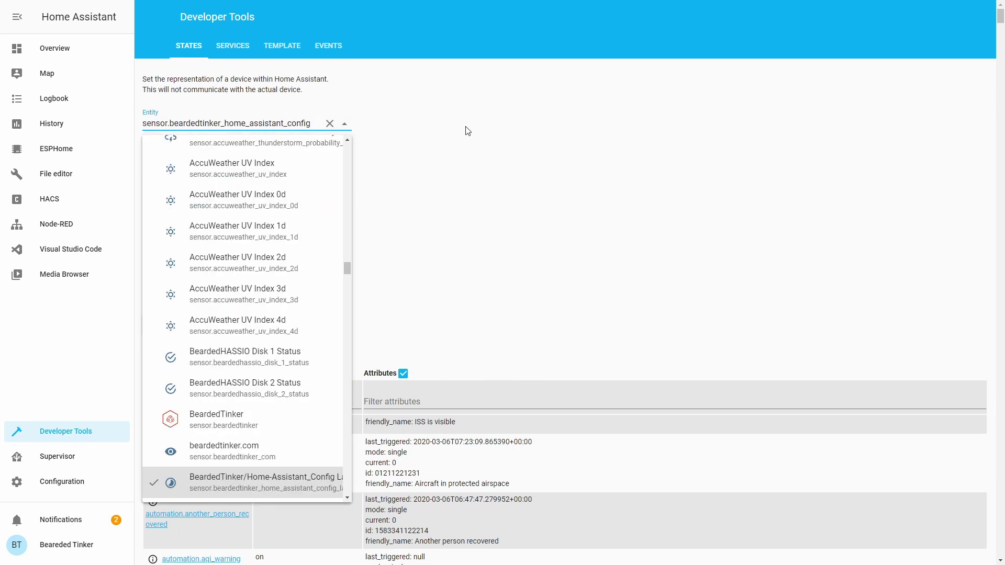
{"action": "left_click", "coordinate": [347, 498]}
{"action": "scroll", "coordinate": [347, 497], "scroll_direction": "down", "scroll_amount": 5}
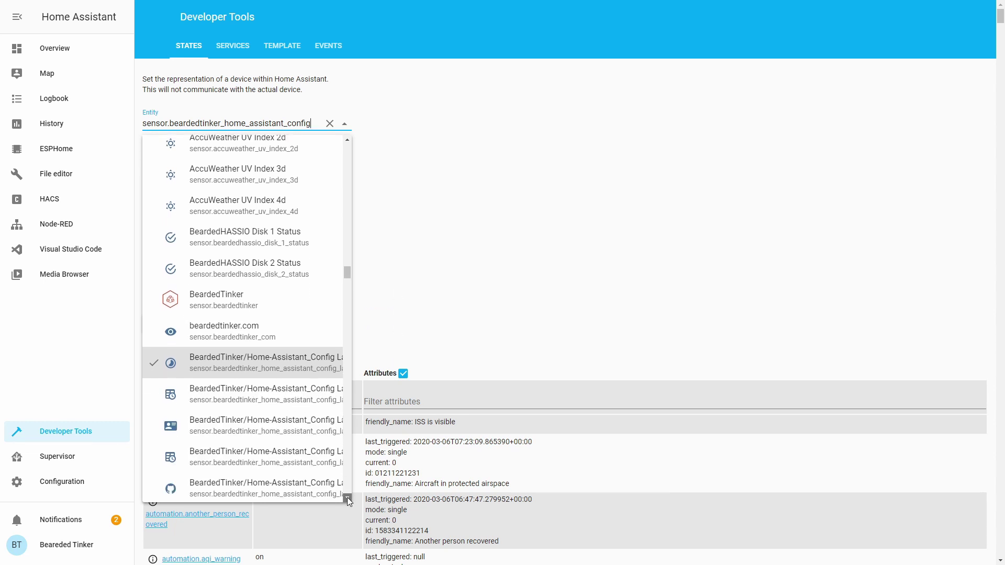
{"action": "left_click", "coordinate": [317, 466]}
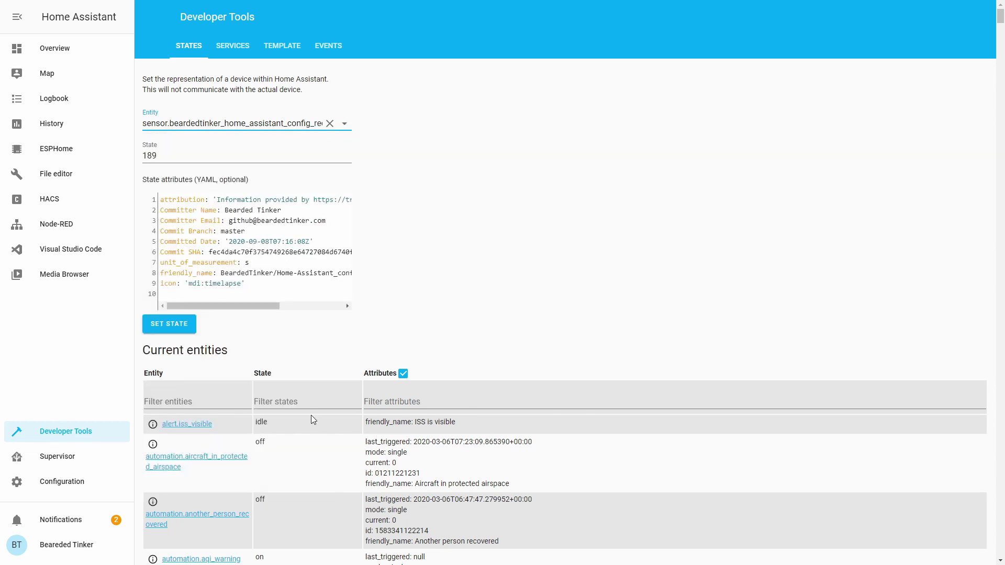
{"action": "left_click_drag", "start_coordinate": [287, 122], "coordinate": [361, 118]}
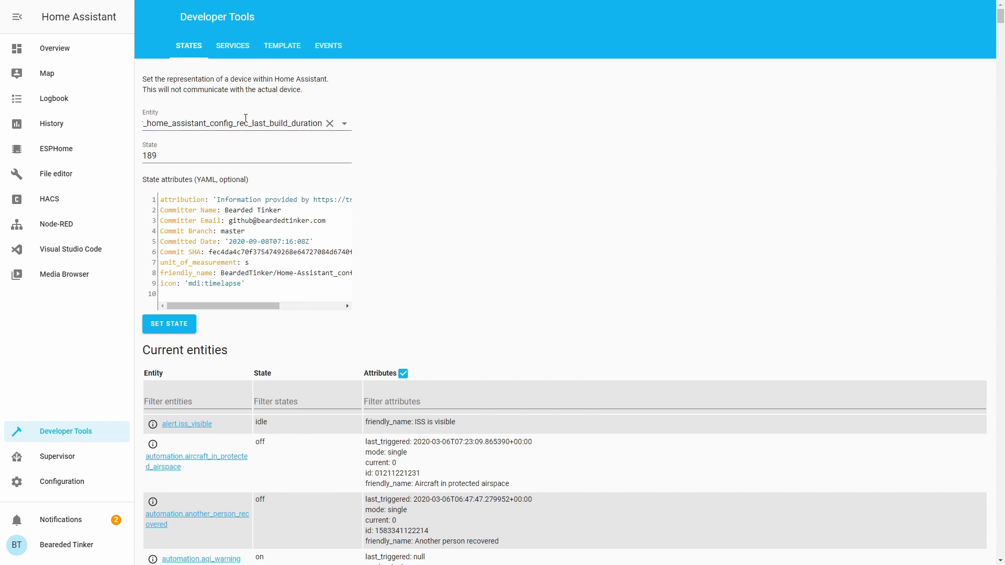
- Put the Home dashboard into edit mode and add a new view named Maintenance
{"action": "left_click", "coordinate": [90, 49]}
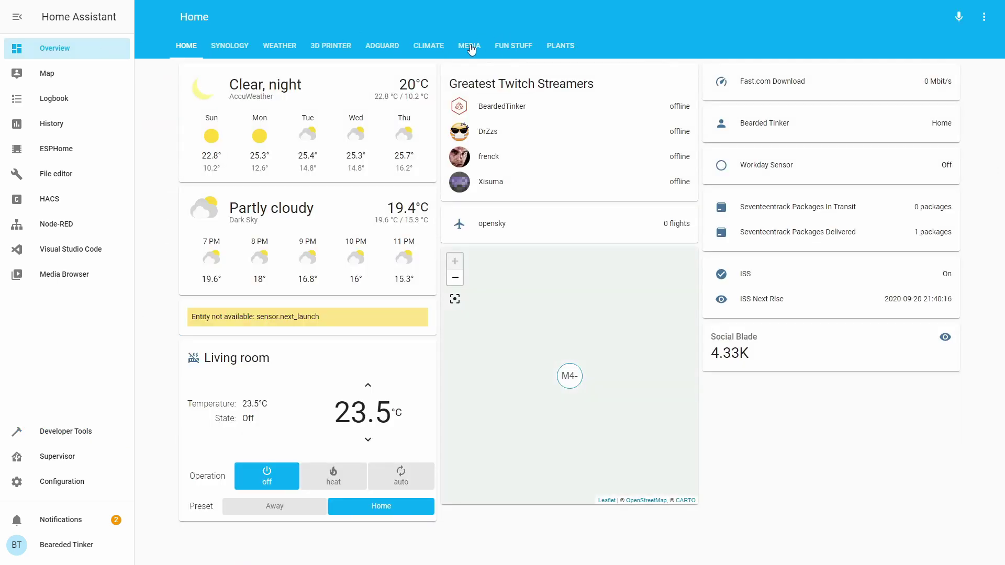
{"action": "left_click", "coordinate": [984, 17]}
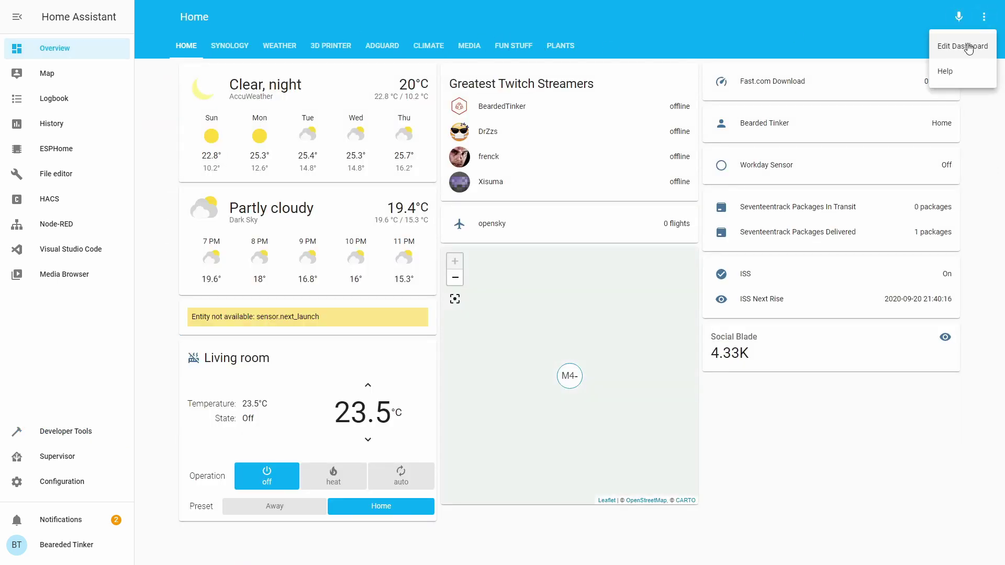
{"action": "left_click", "coordinate": [966, 46]}
{"action": "left_click", "coordinate": [668, 46]}
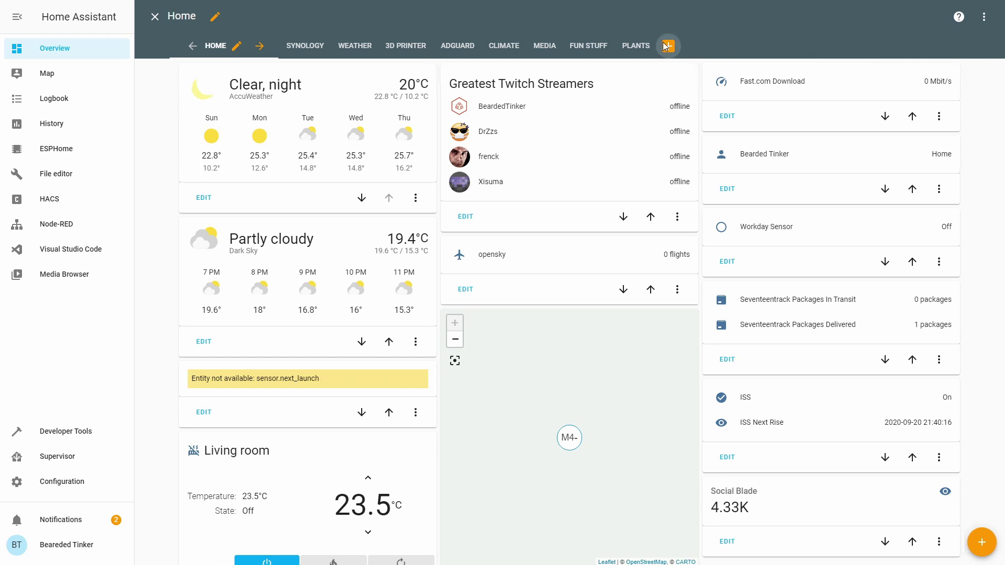
{"action": "left_click", "coordinate": [619, 231]}
{"action": "type", "text": "Maintenance"}
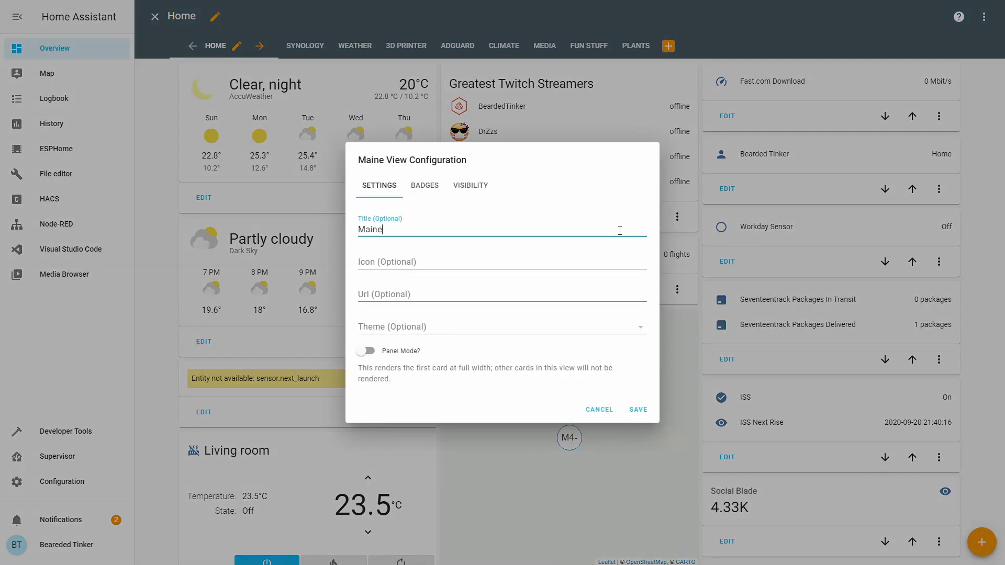
{"action": "left_click", "coordinate": [647, 403]}
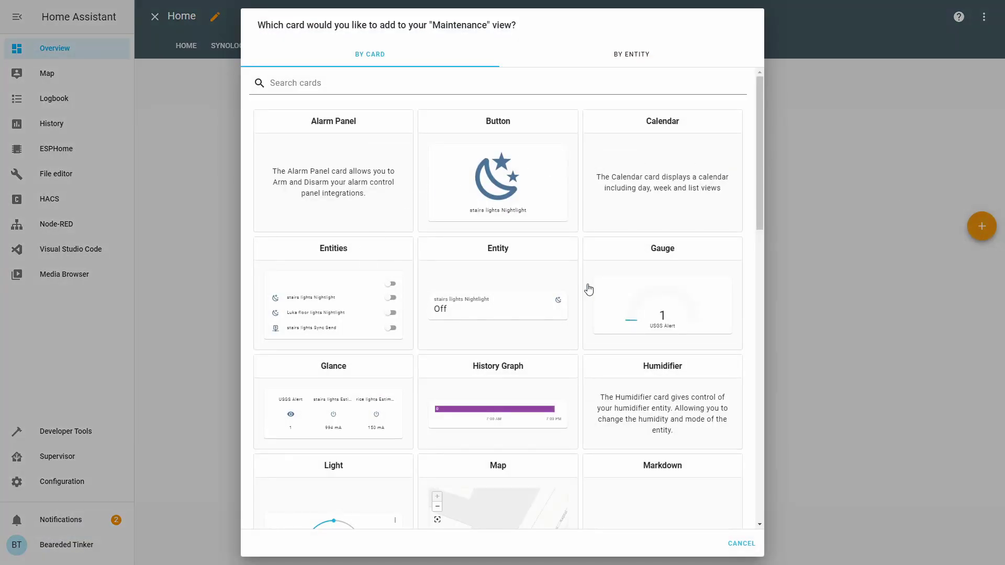
- Add an Entities card with the config last build duration, finish-time and build ID sensors
{"action": "left_click", "coordinate": [336, 302]}
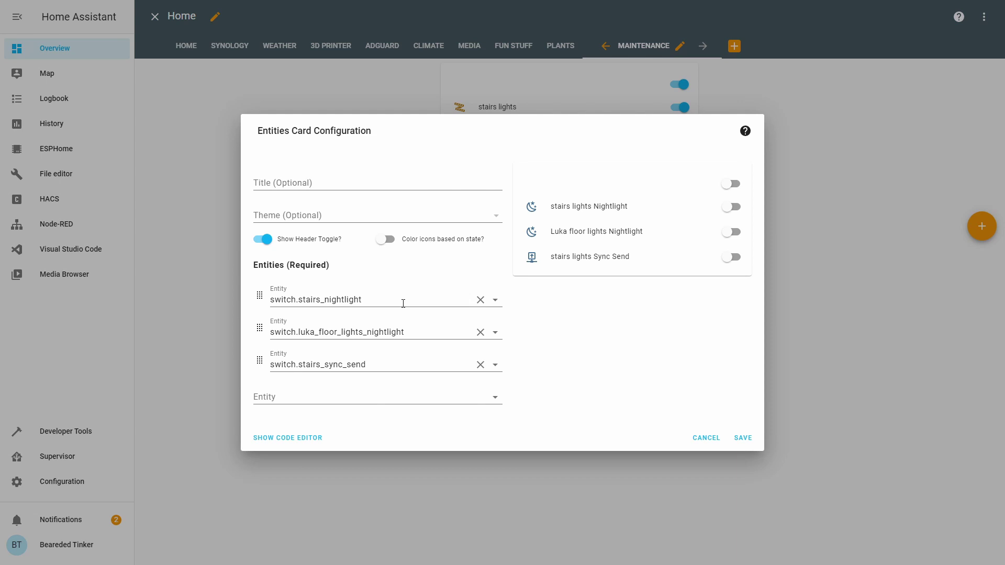
{"action": "left_click", "coordinate": [403, 300]}
{"action": "type", "text": "bearded"}
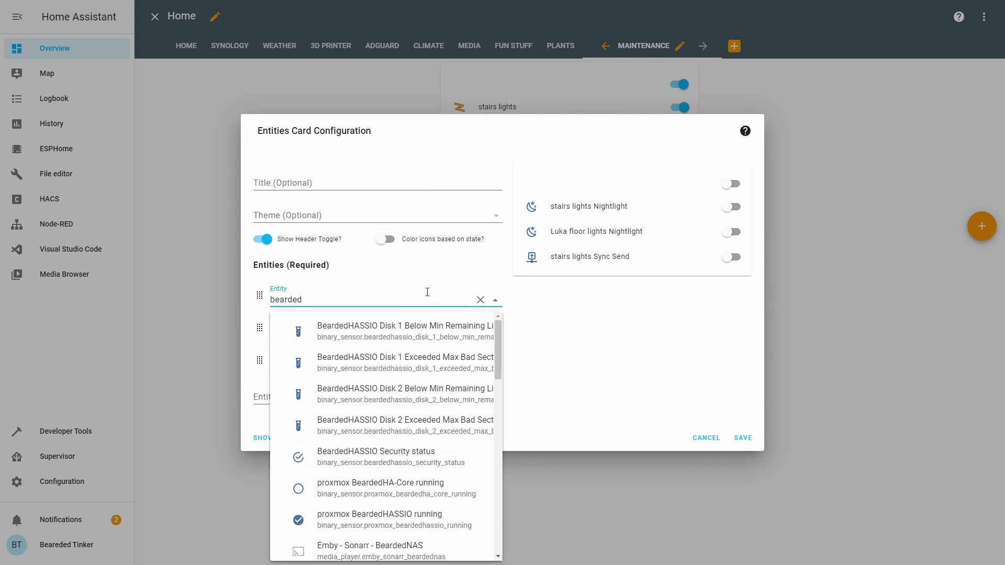
{"action": "scroll", "coordinate": [447, 396], "scroll_direction": "down", "scroll_amount": 8}
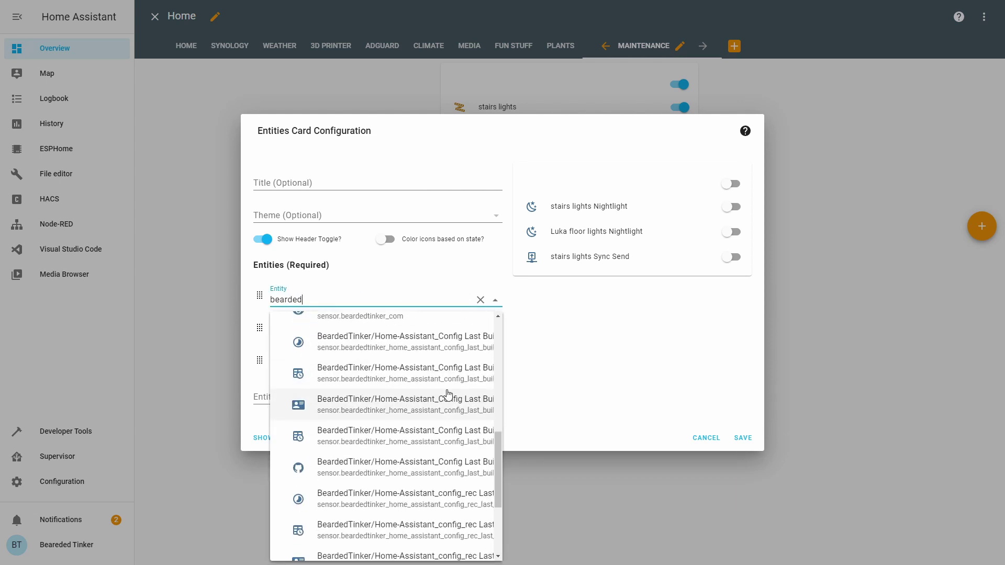
{"action": "left_click", "coordinate": [444, 343]}
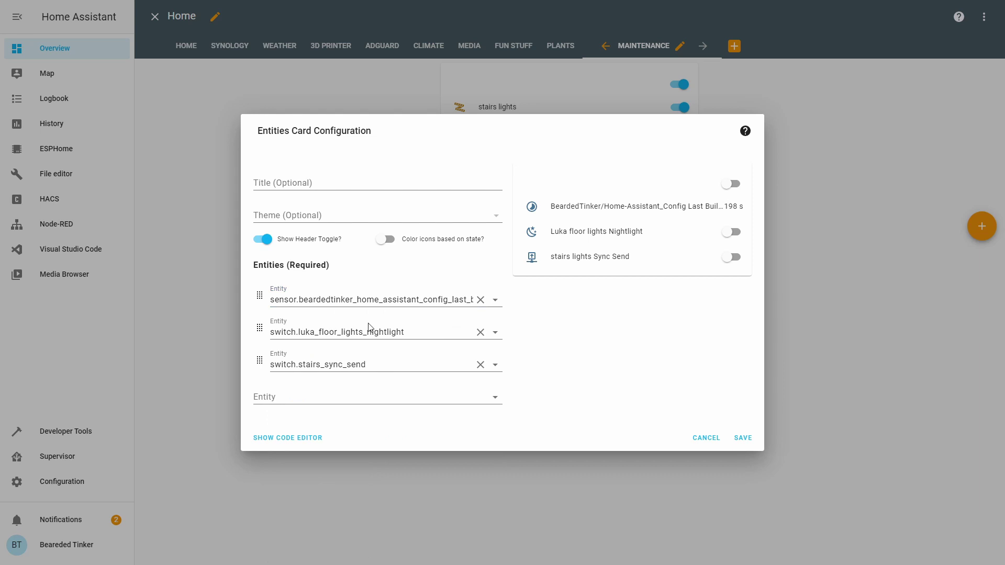
{"action": "left_click", "coordinate": [419, 333]}
{"action": "type", "text": "conf"}
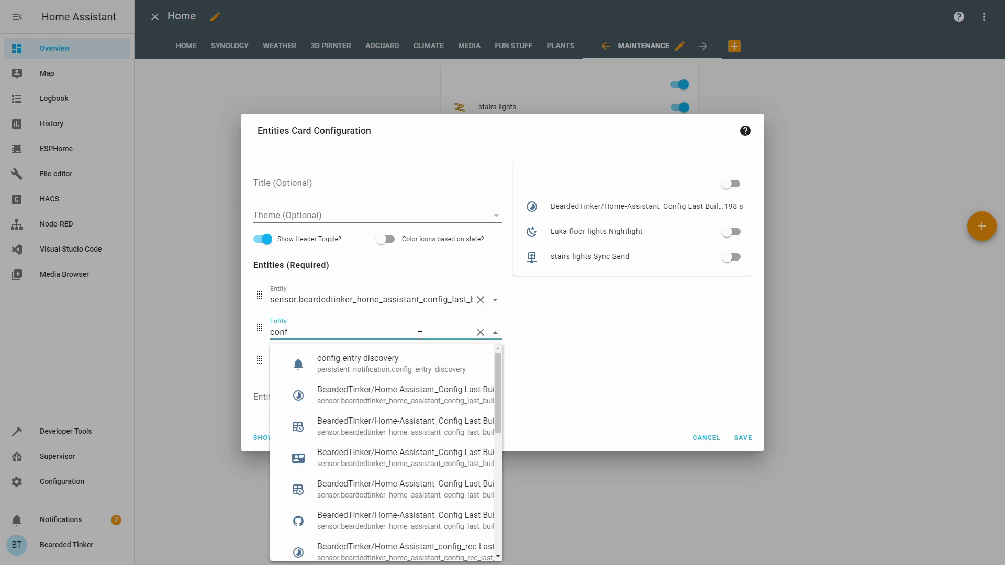
{"action": "left_click", "coordinate": [394, 430]}
{"action": "left_click", "coordinate": [384, 365]}
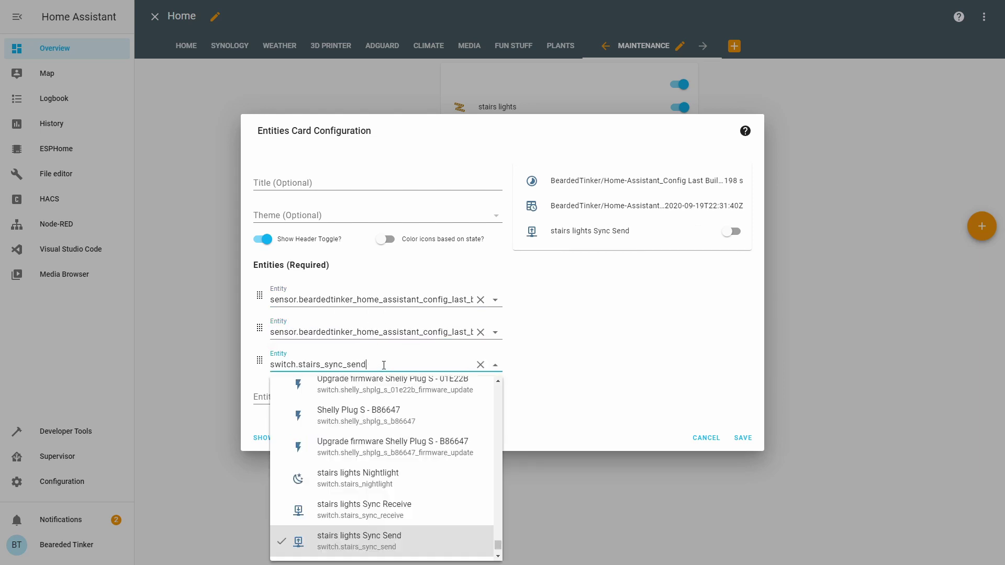
{"action": "type", "text": "config"}
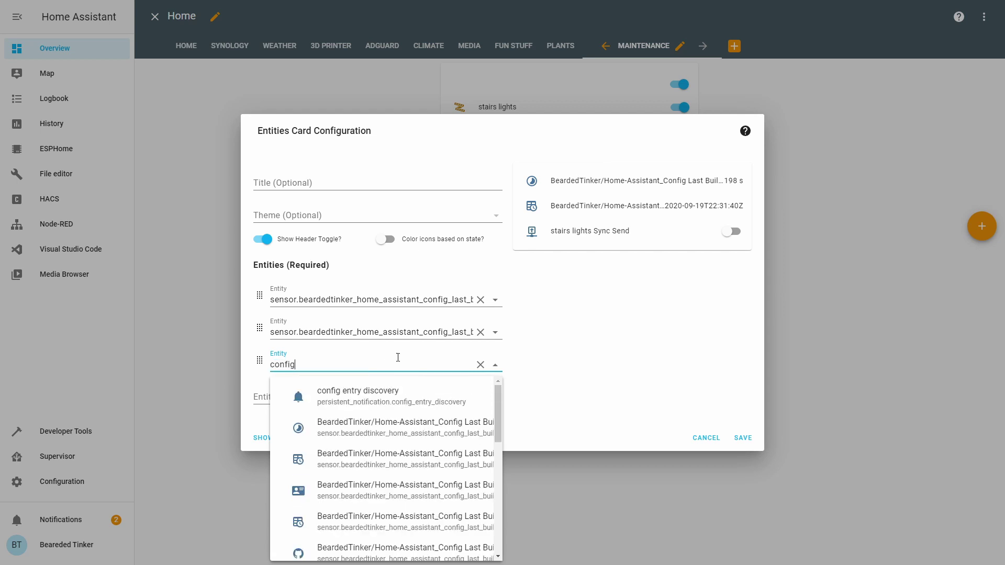
{"action": "left_click", "coordinate": [359, 490]}
- Add the start-time and build status sensors, title the card 'Main setup TravisCI' and save
{"action": "left_click", "coordinate": [373, 398]}
{"action": "type", "text": "config"}
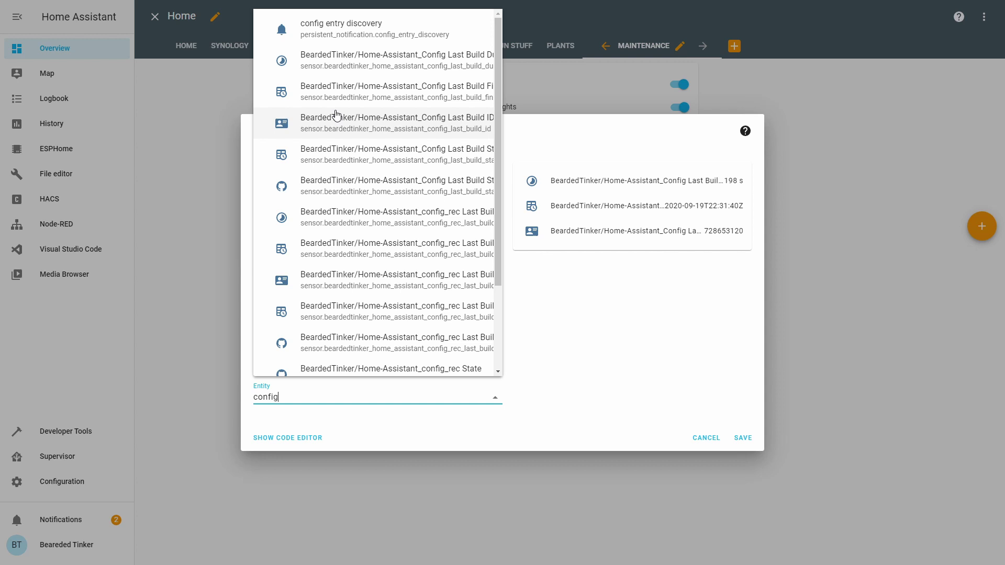
{"action": "left_click", "coordinate": [327, 157]}
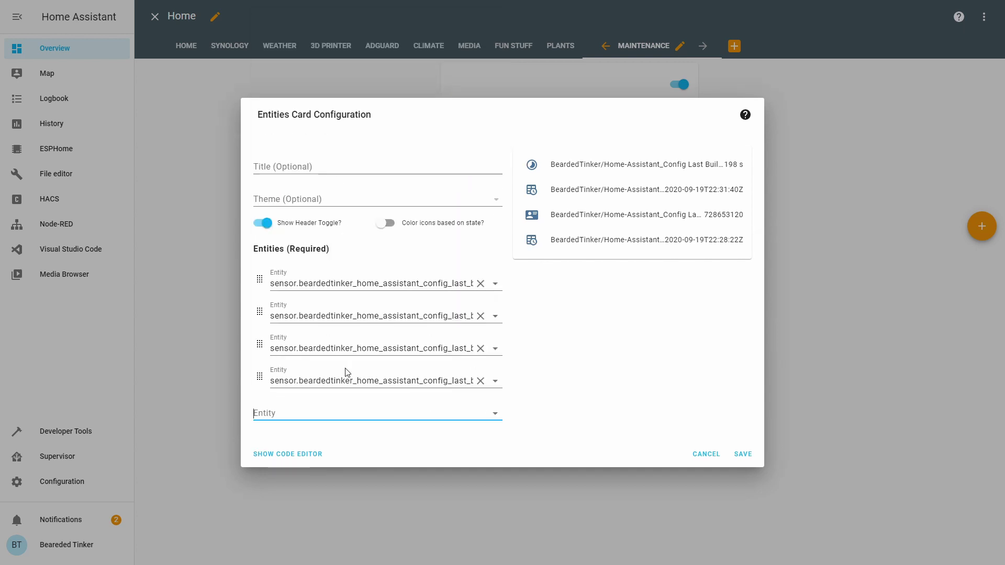
{"action": "type", "text": "co"}
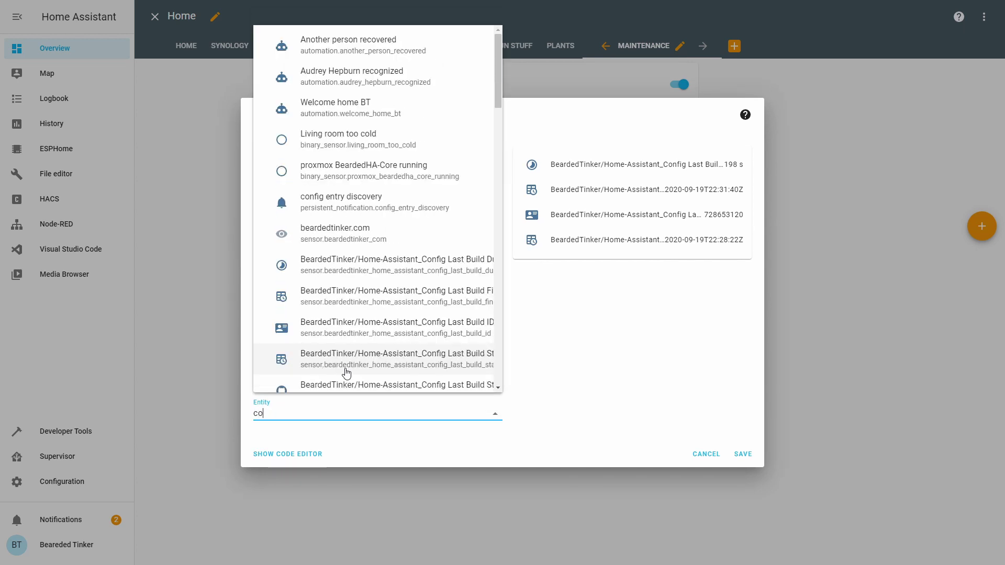
{"action": "type", "text": "nfig"}
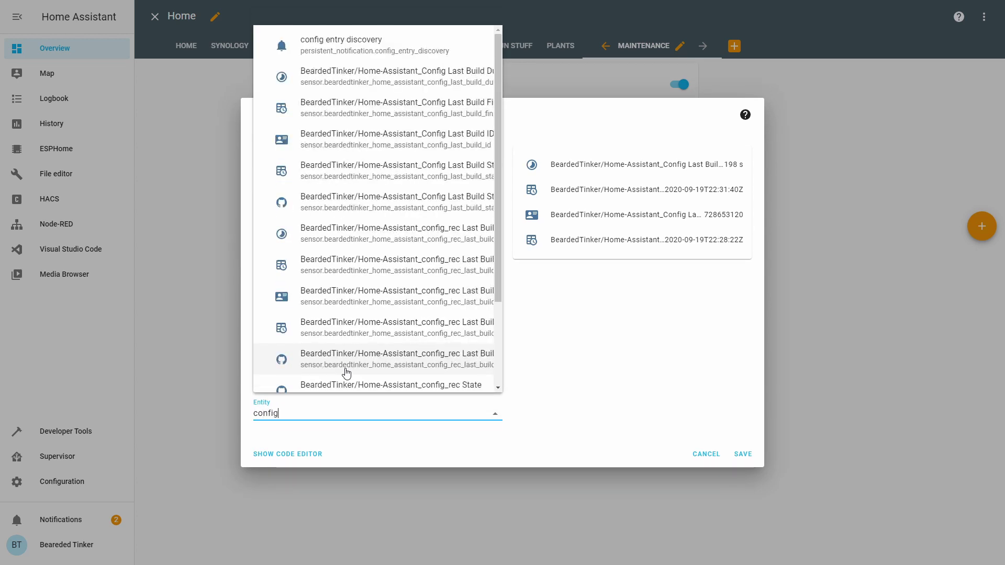
{"action": "left_click", "coordinate": [337, 200]}
{"action": "left_click", "coordinate": [413, 149]}
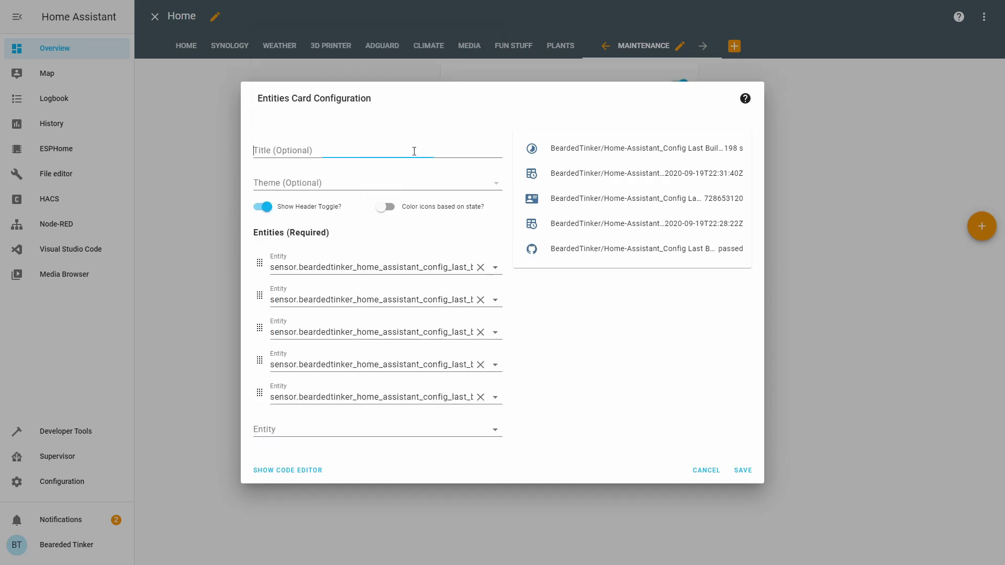
{"action": "type", "text": "Main se"}
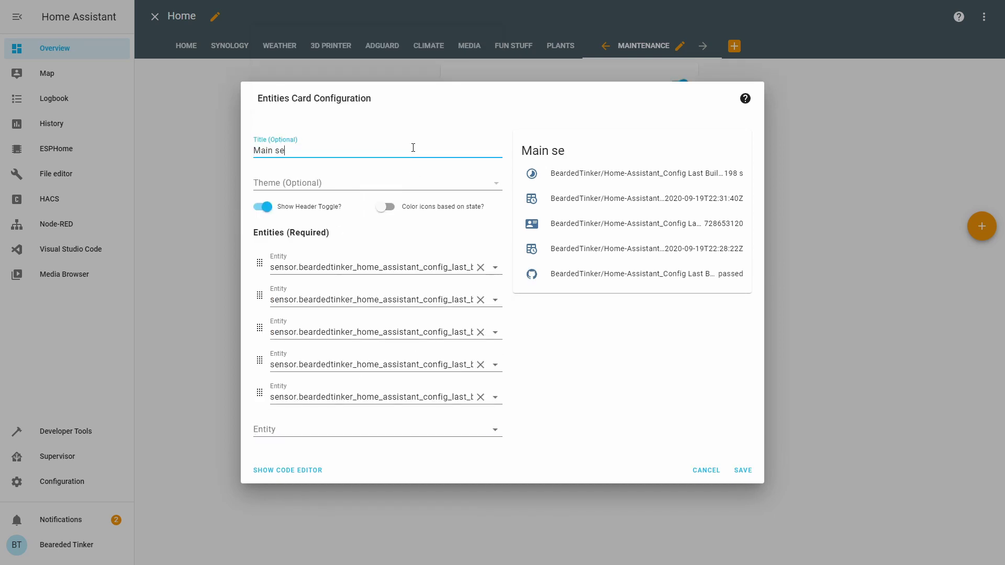
{"action": "type", "text": "tup TravisCI"}
{"action": "left_click", "coordinate": [751, 471]}
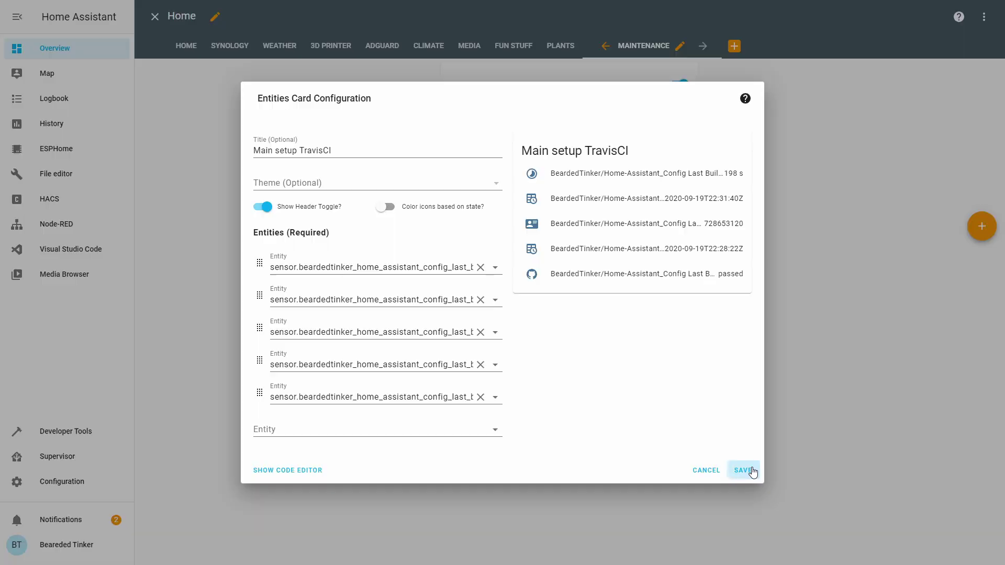
- Add another Entities card, replacing its first two rows with config_rec sensors
{"action": "left_click", "coordinate": [981, 275]}
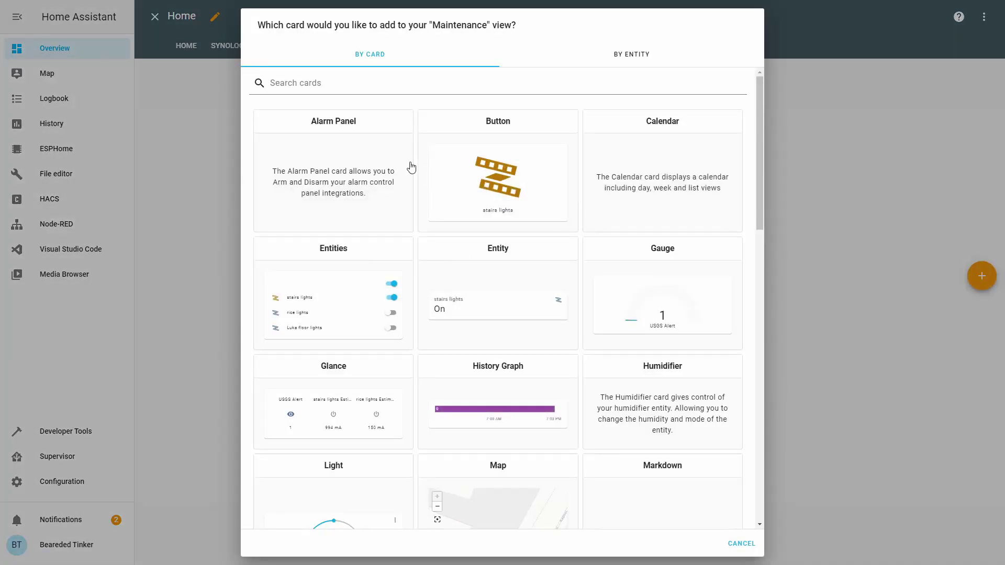
{"action": "left_click", "coordinate": [323, 304]}
{"action": "left_click", "coordinate": [359, 300]}
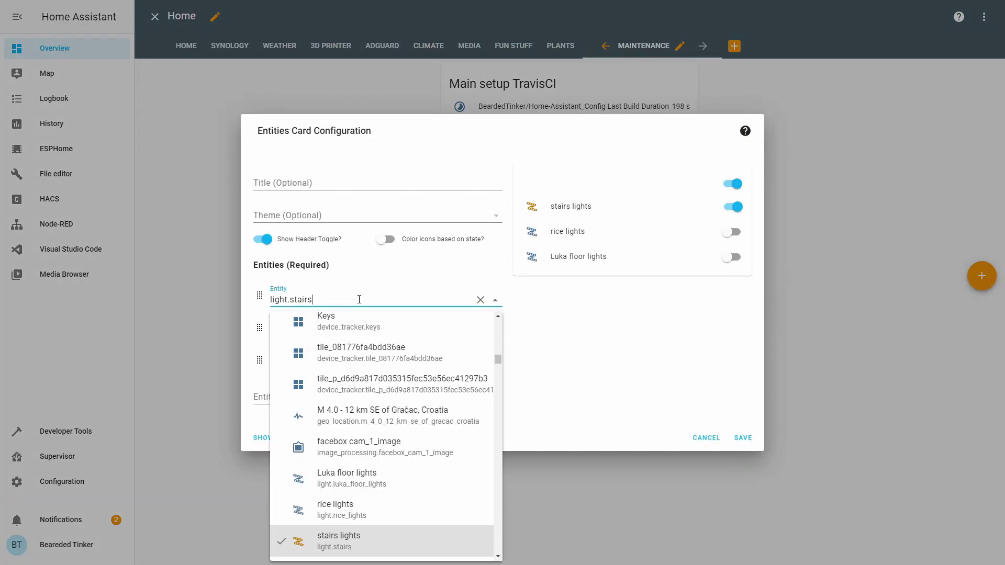
{"action": "key", "text": "ctrl+a"}
{"action": "type", "text": "rec"}
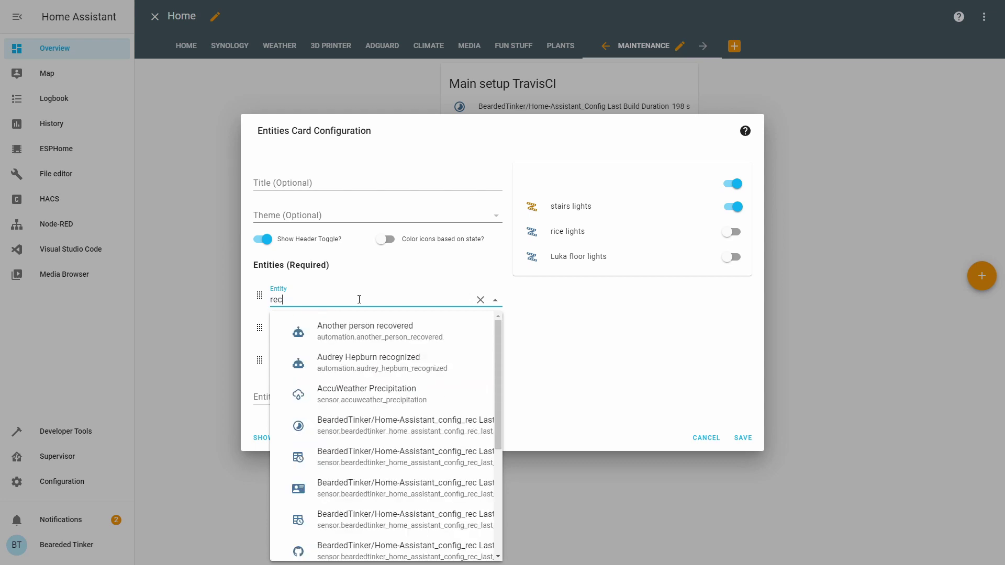
{"action": "type", "text": "_"}
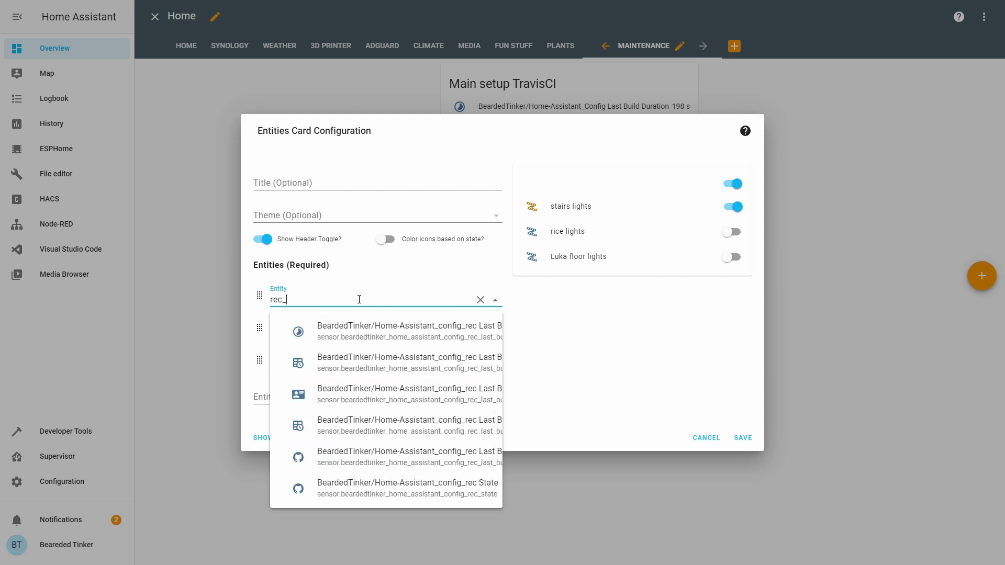
{"action": "left_click", "coordinate": [361, 328]}
{"action": "left_click", "coordinate": [365, 332]}
{"action": "key", "text": "ctrl+a"}
{"action": "type", "text": "rec_"}
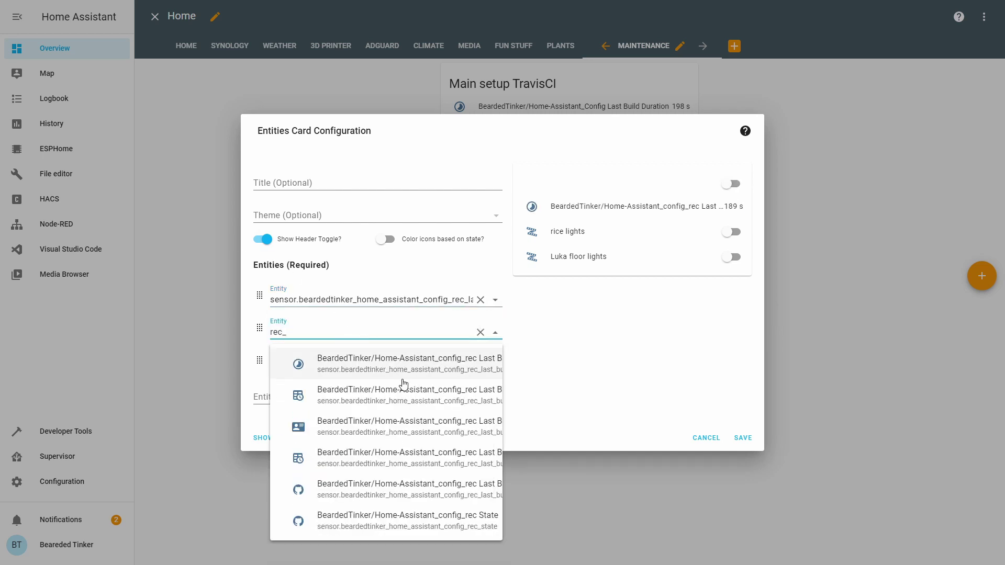
{"action": "left_click", "coordinate": [403, 388]}
- Fill rows three to five with config_rec sensors, including build state, and save the card
{"action": "double_click", "coordinate": [385, 365]}
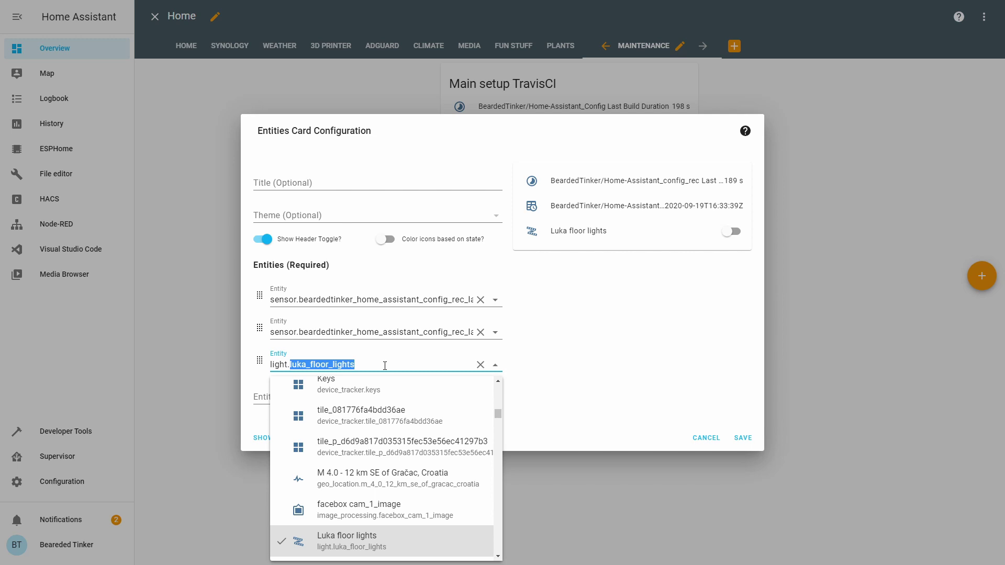
{"action": "key", "text": "ctrl+a"}
{"action": "type", "text": "rec_"}
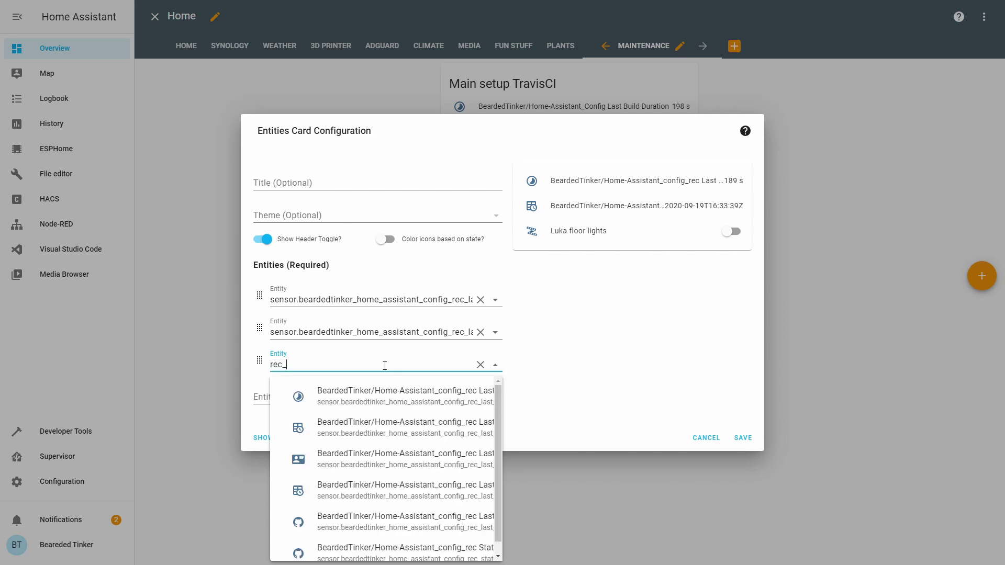
{"action": "left_click", "coordinate": [403, 459]}
{"action": "left_click", "coordinate": [374, 401]}
{"action": "type", "text": "rec_"}
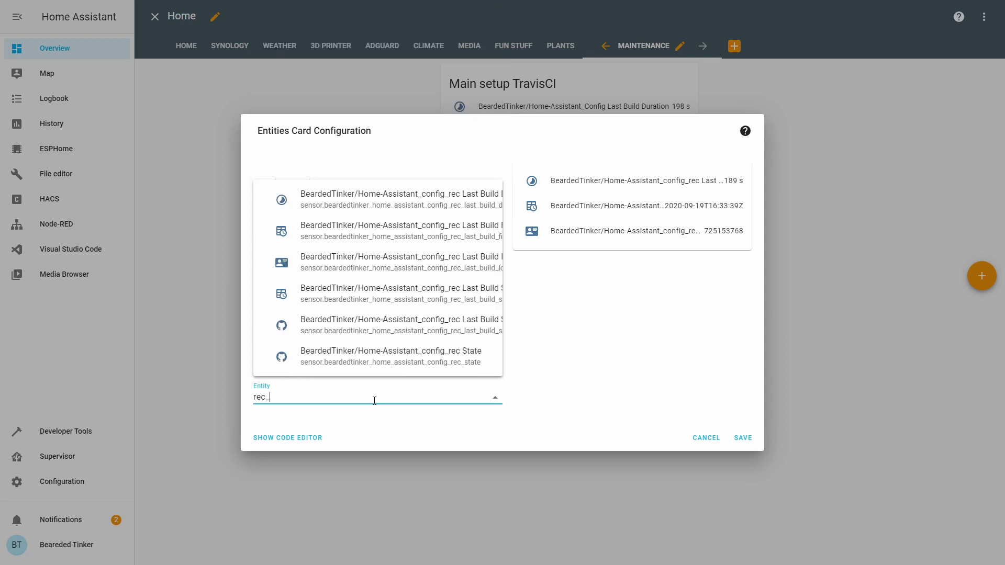
{"action": "left_click", "coordinate": [393, 302]}
{"action": "left_click", "coordinate": [350, 411]}
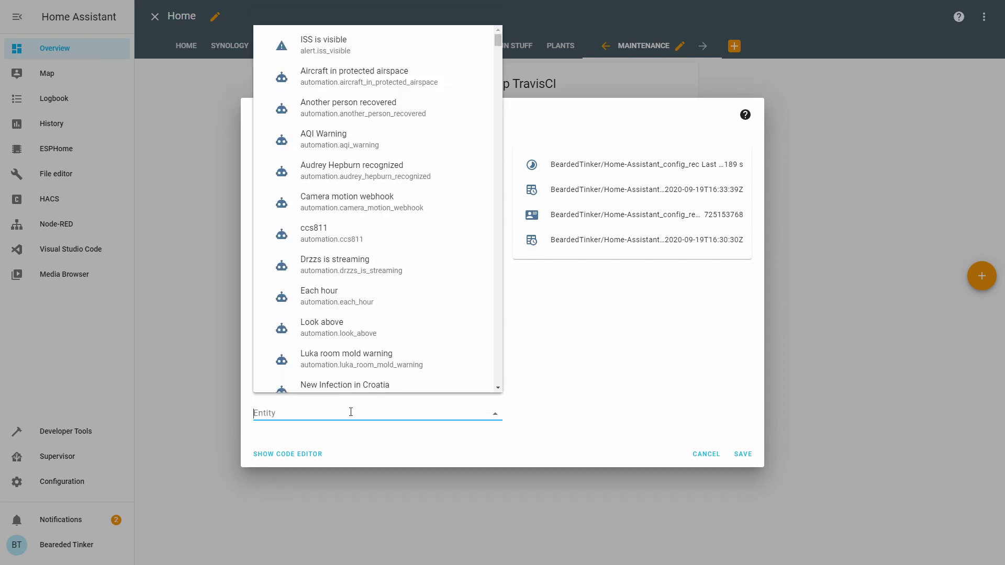
{"action": "type", "text": "rec_"}
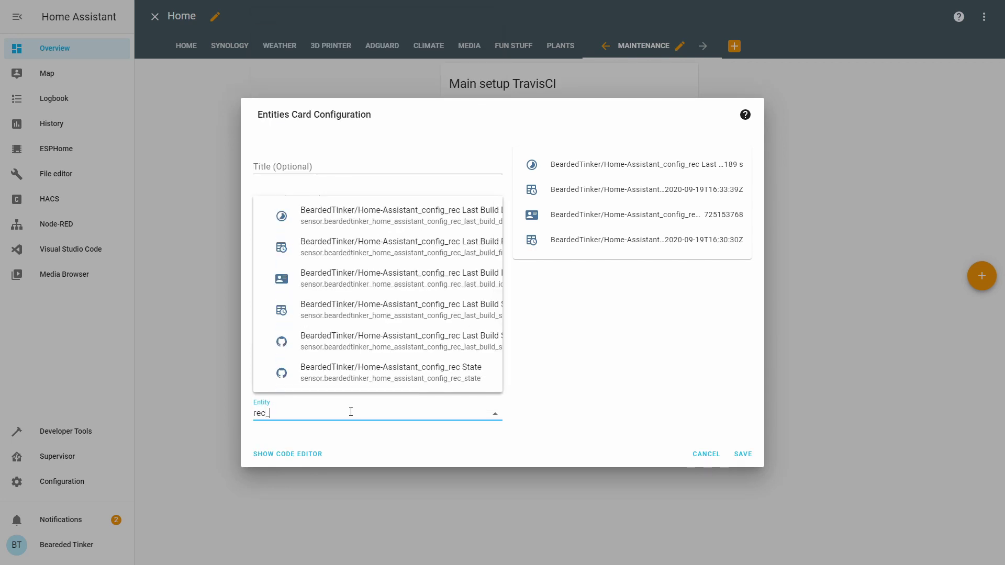
{"action": "left_click", "coordinate": [413, 345]}
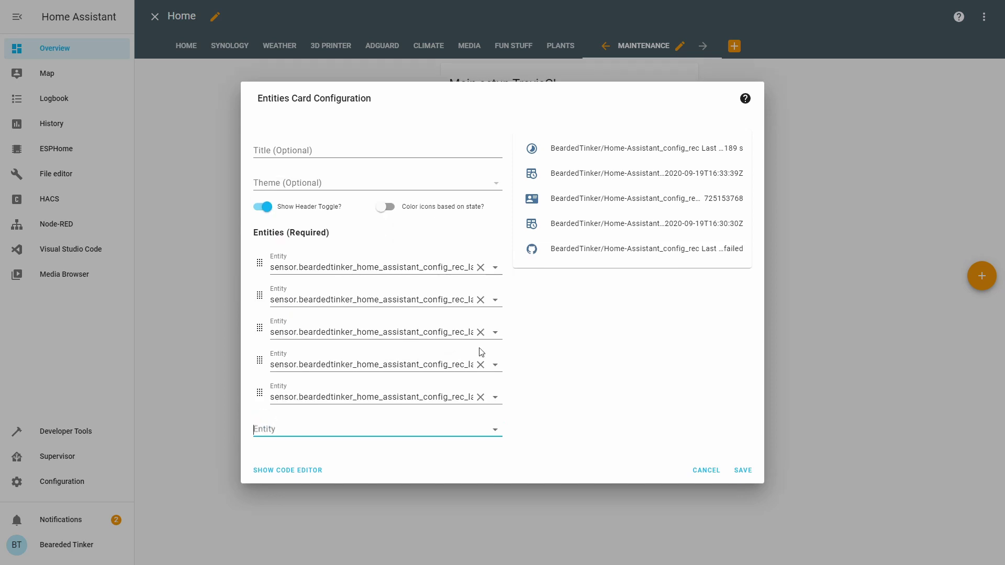
{"action": "left_click", "coordinate": [743, 471]}
- Edit the new card to title it 'Recording setup TravisCI' and save
{"action": "left_click", "coordinate": [596, 216]}
{"action": "left_click", "coordinate": [387, 153]}
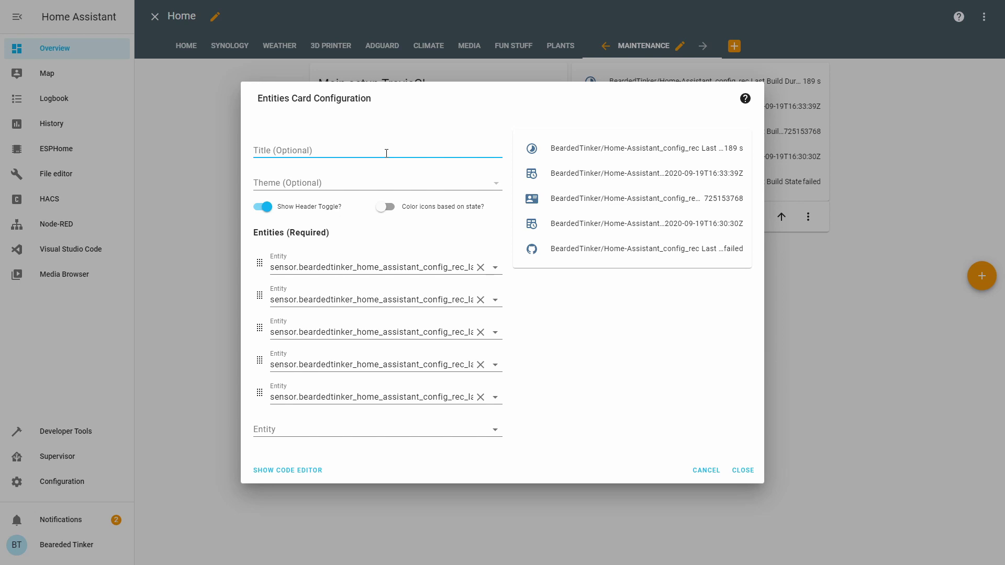
{"action": "type", "text": "Recording setup"}
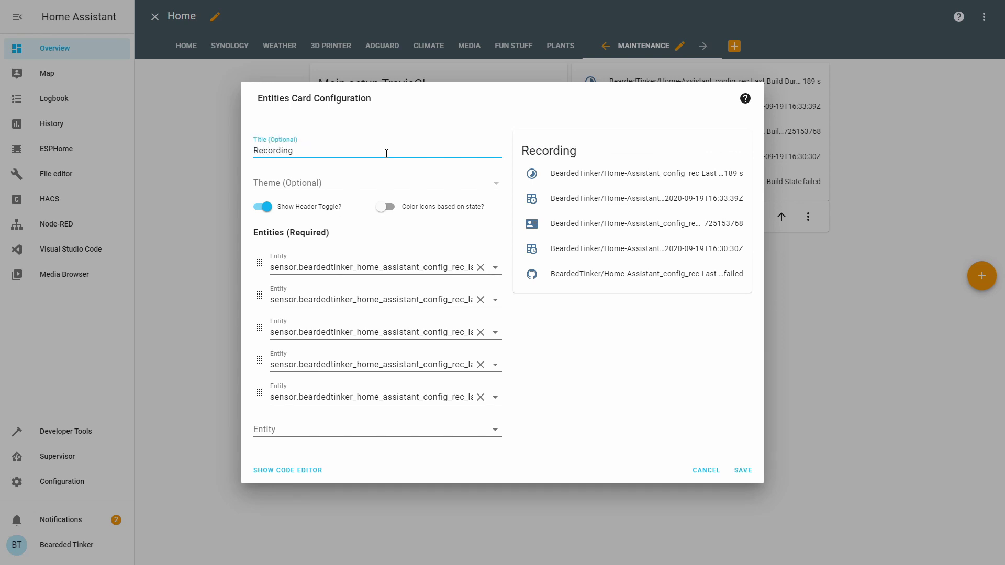
{"action": "type", "text": " TravisCI"}
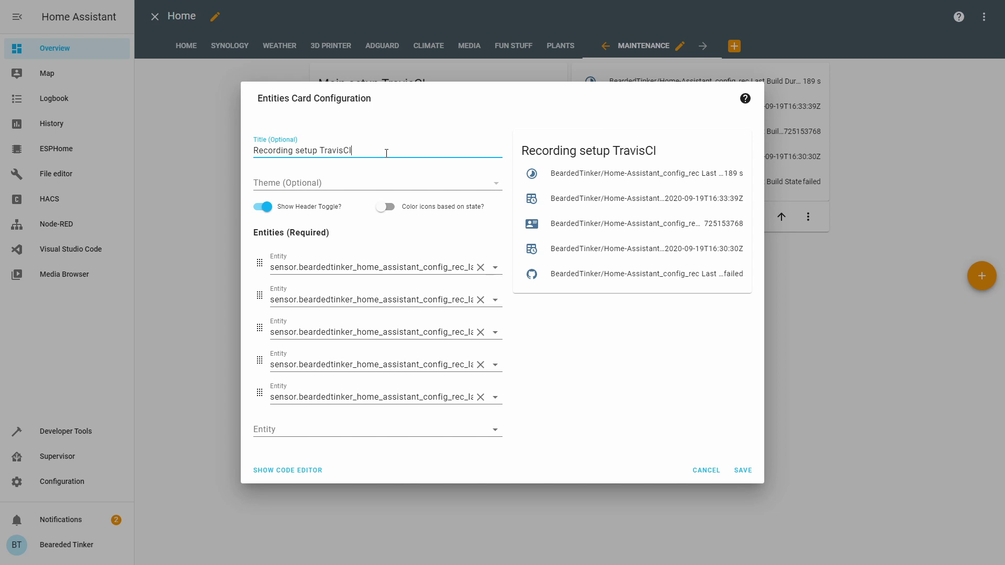
{"action": "left_click", "coordinate": [742, 470]}
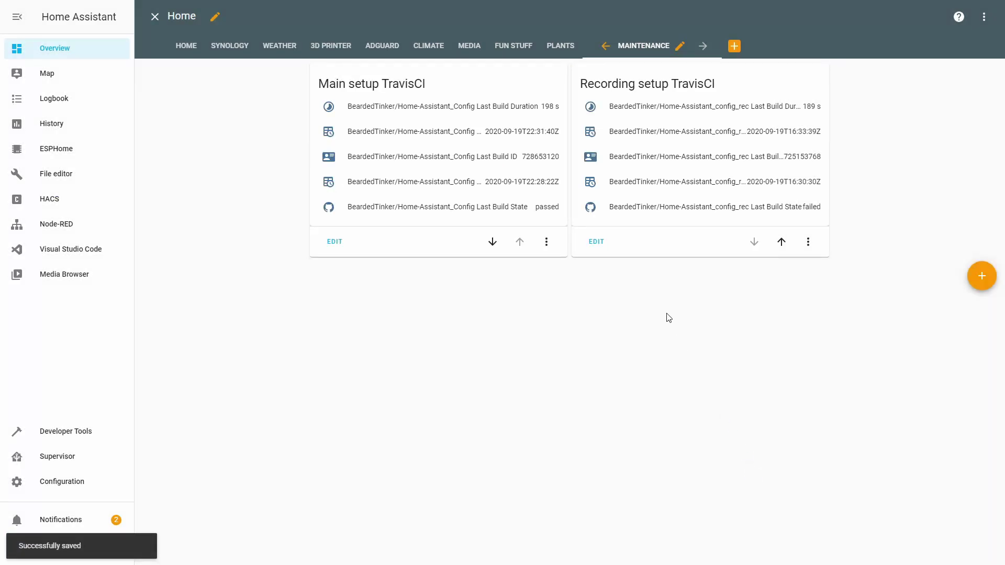
- Exit edit mode, leaving the Main setup (passed) and Recording setup (failed) TravisCI cards
{"action": "left_click", "coordinate": [154, 16]}
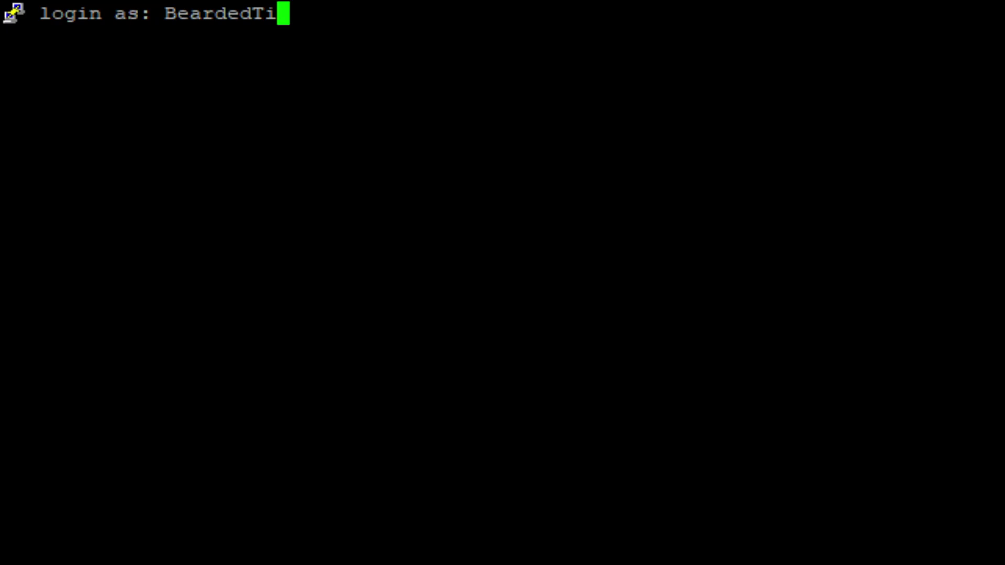
- Log in over SSH, become root with sudo -i, and launch ./gitupdate.sh
{"action": "type", "text": "nker"}
{"action": "key", "text": "Return"}
{"action": "key", "text": "Return"}
{"action": "type", "text": "sudo -i"}
{"action": "key", "text": "Return"}
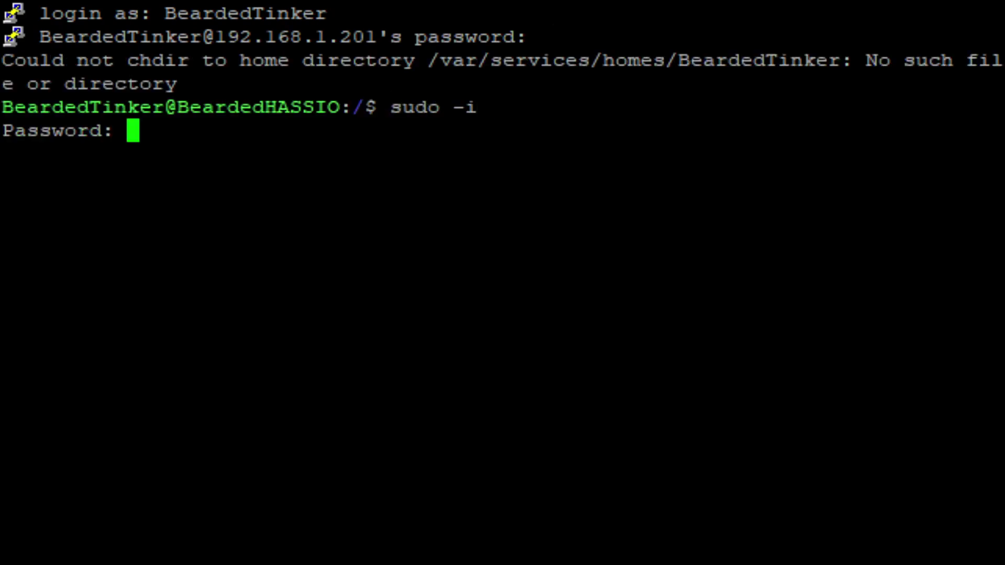
{"action": "key", "text": "Return"}
{"action": "type", "text": "ls"}
{"action": "key", "text": "Return"}
{"action": "type", "text": "./gi"}
{"action": "key", "text": "Tab"}
- Commit as '[Minor Update] Update to 0.115', push with GitHub credentials, and exit the shell
{"action": "key", "text": "Return"}
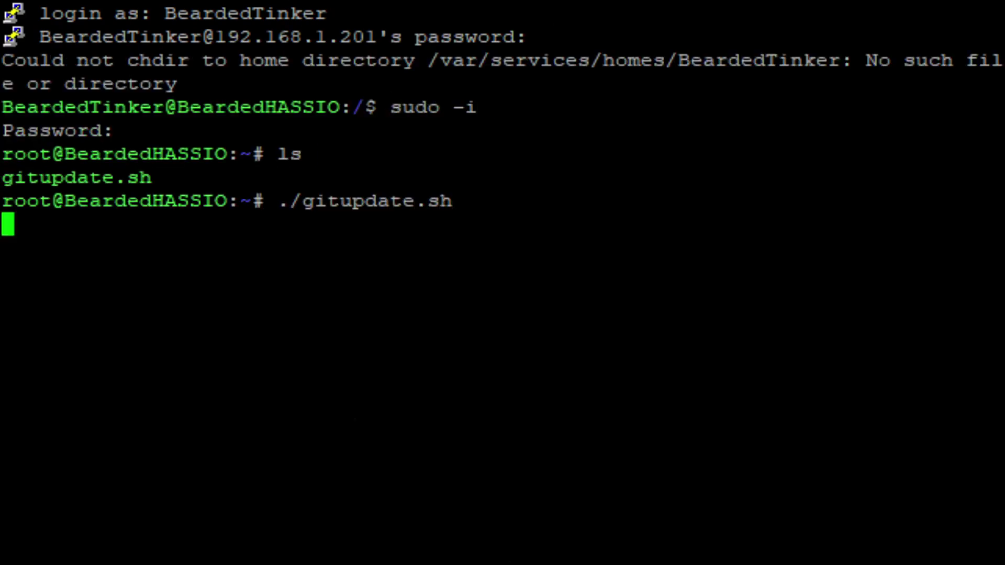
{"action": "type", "text": "[Minor Update] Update to 0.114"}
{"action": "key", "text": "BackSpace"}
{"action": "type", "text": "5"}
{"action": "key", "text": "Return"}
{"action": "type", "text": "BeardedTinker"}
{"action": "key", "text": "Return"}
{"action": "key", "text": "Return"}
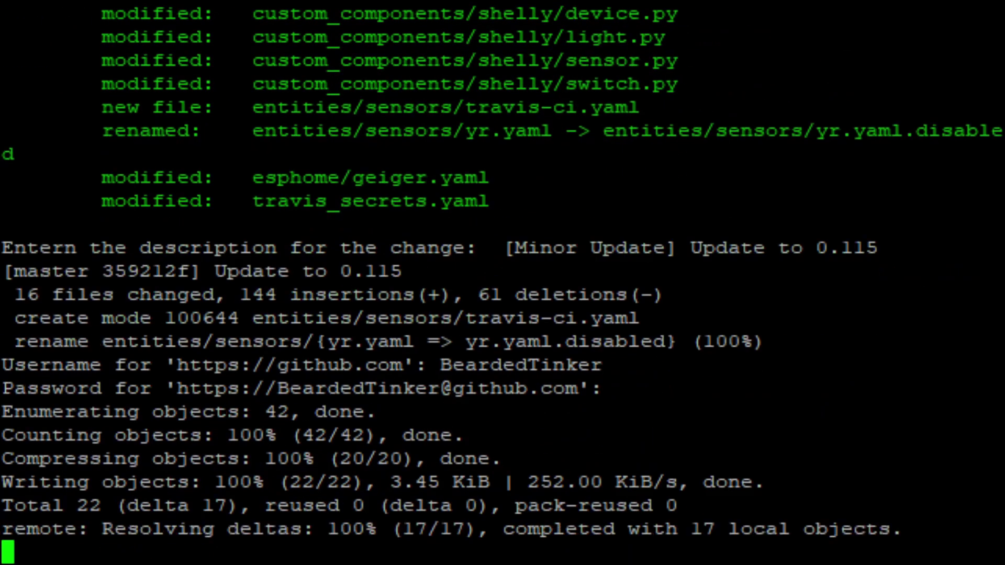
{"action": "type", "text": "exit"}
{"action": "key", "text": "Return"}
{"action": "type", "text": "ex"}
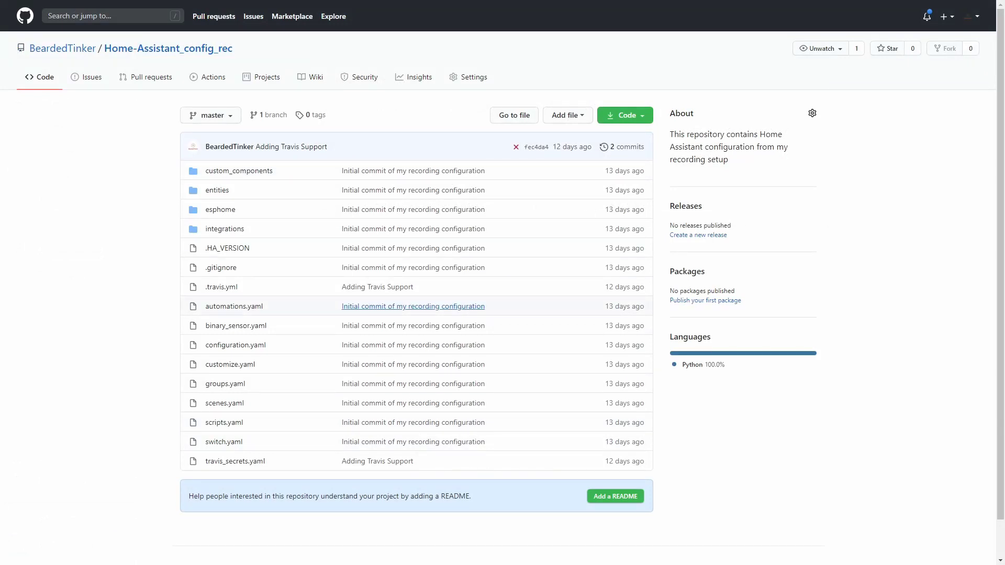
- Reload the repository to see the Update to 0.115 commit and open its pending Travis CI check details
{"action": "key", "text": "F5"}
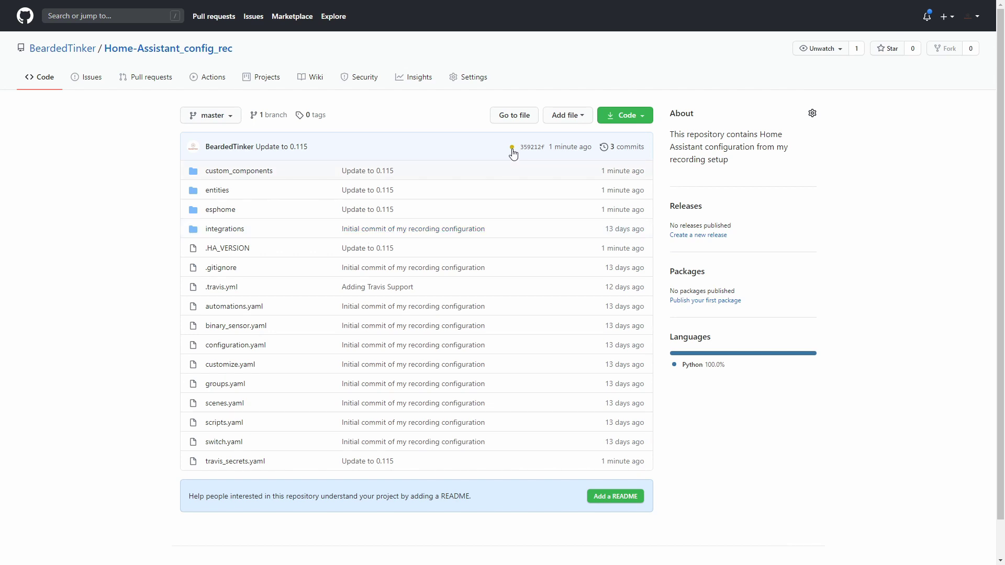
{"action": "mouse_move", "coordinate": [512, 151]}
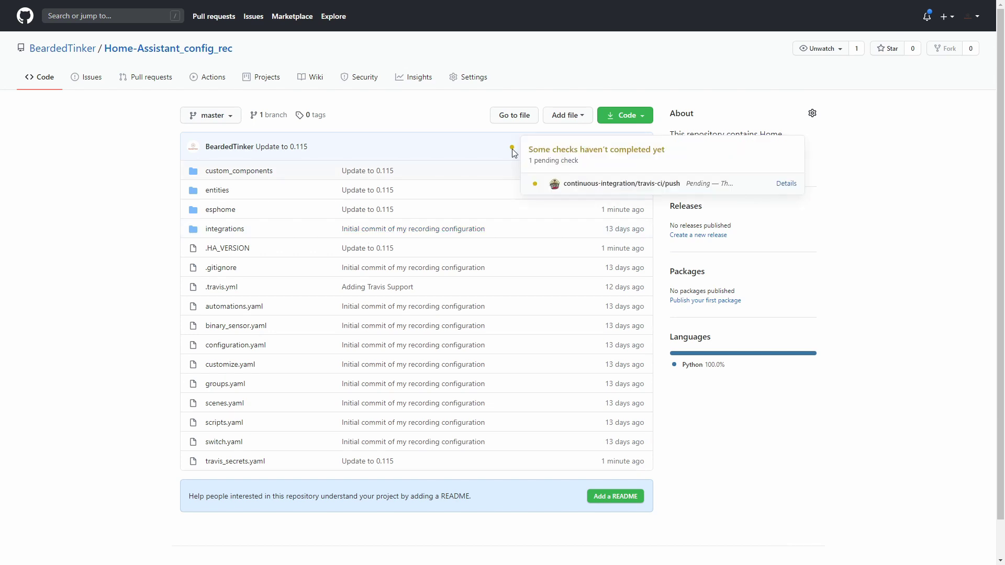
{"action": "left_click", "coordinate": [780, 184]}
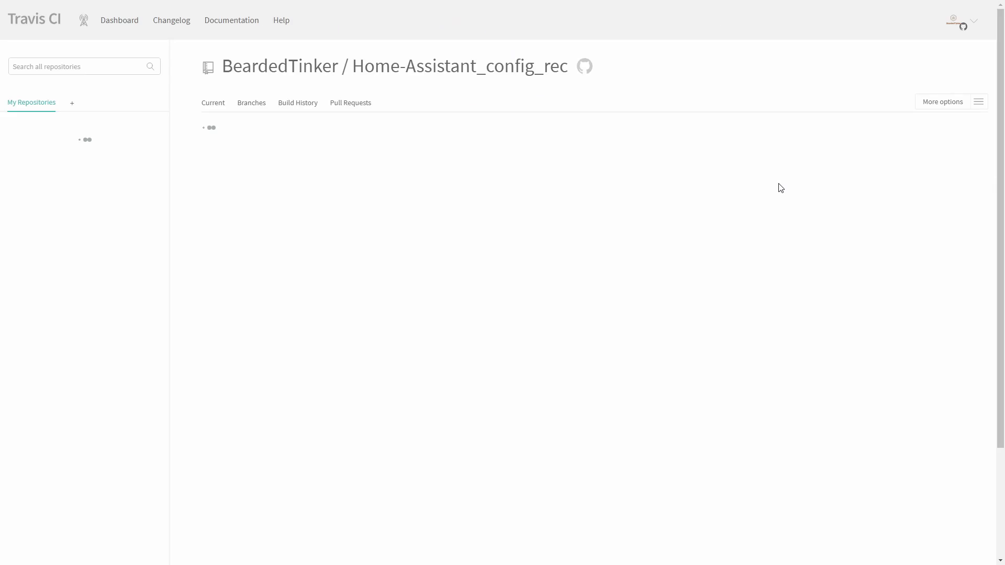